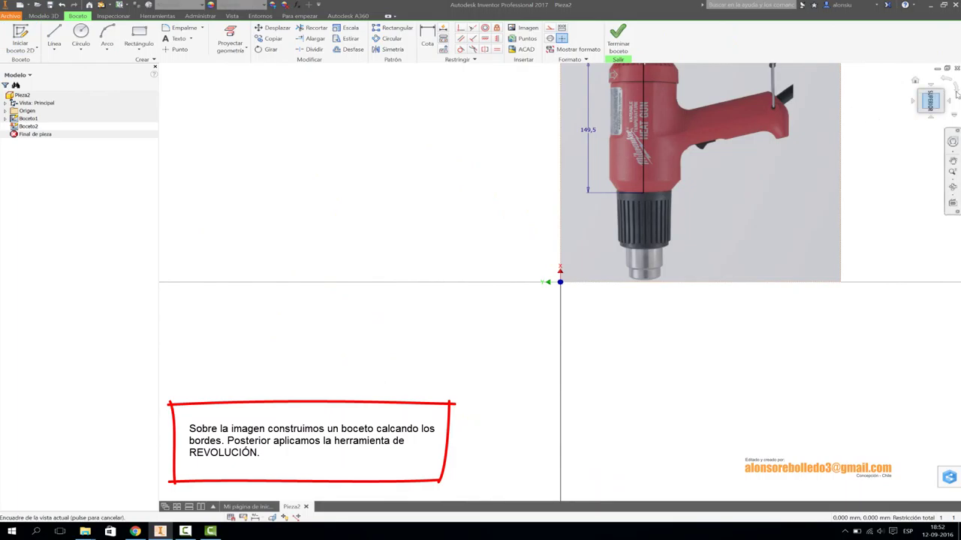
- Trace the upper half of the red housing as a closed line profile along its 149.5 mm centreline, and finish the sketch
left_click(956, 91)
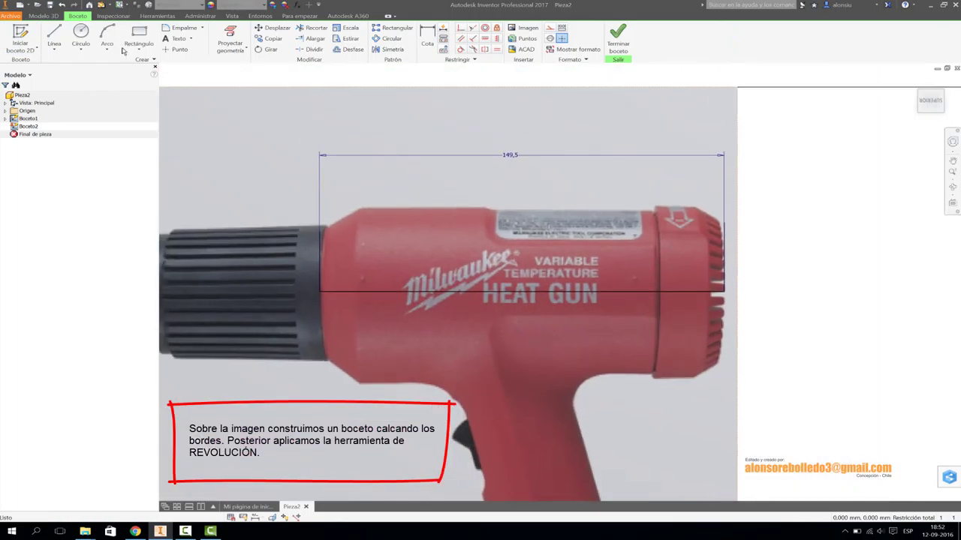
left_click(64, 47)
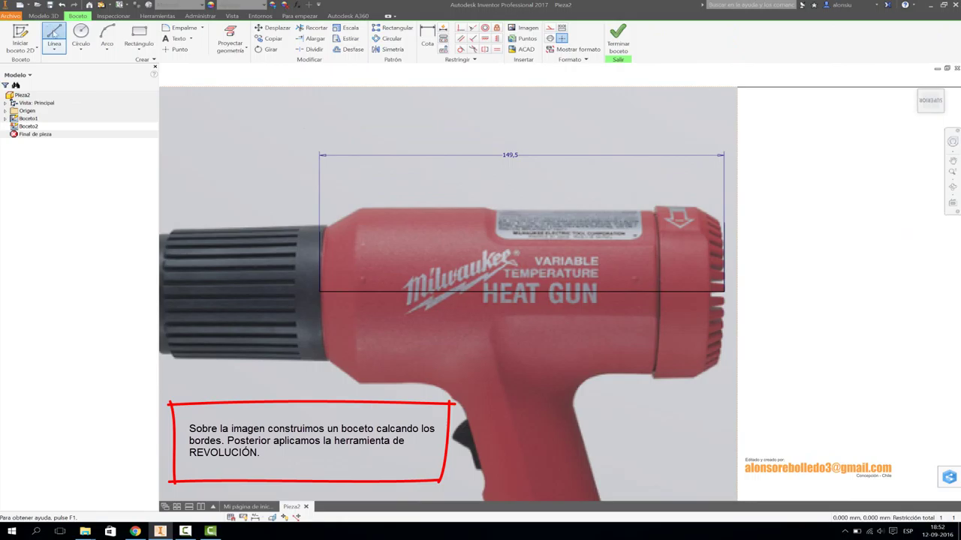
left_click(319, 292)
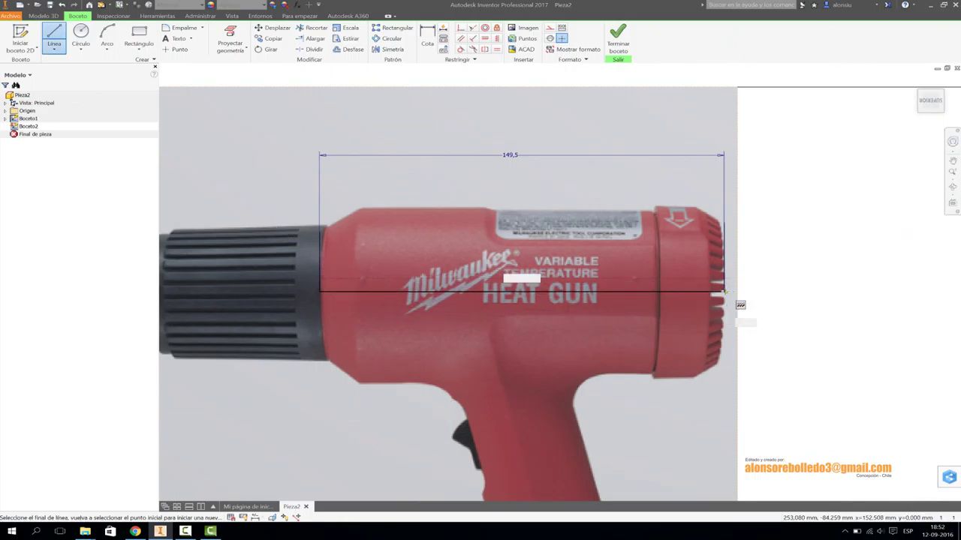
left_click(726, 291)
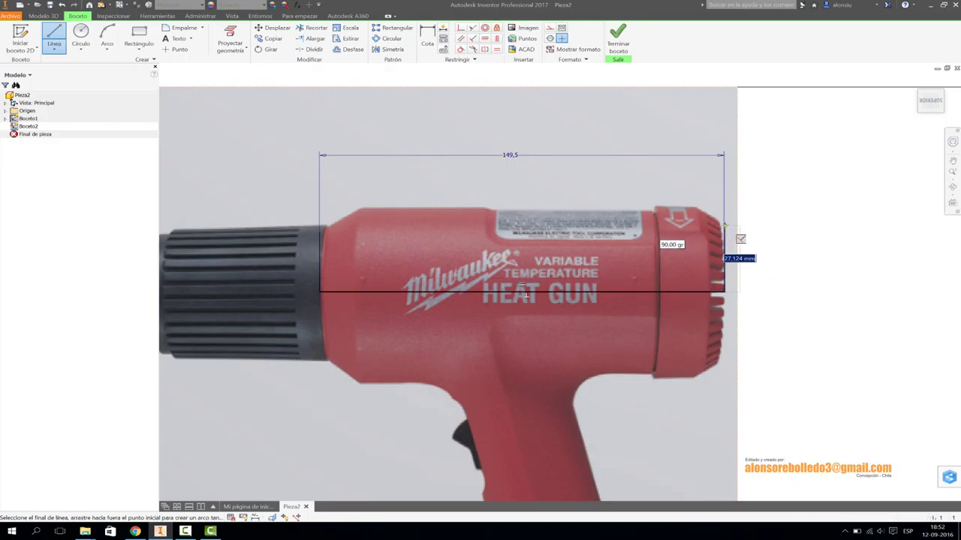
left_click(725, 221)
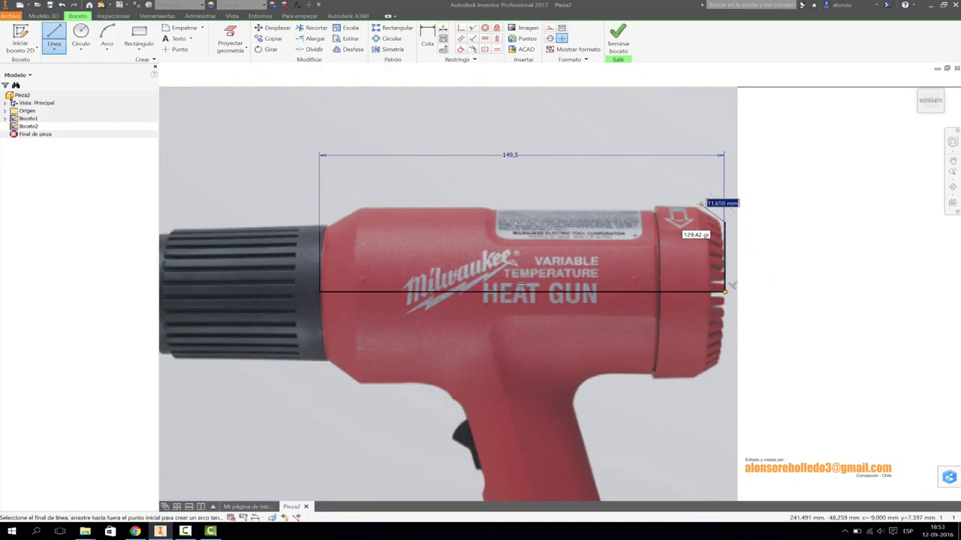
left_click(701, 204)
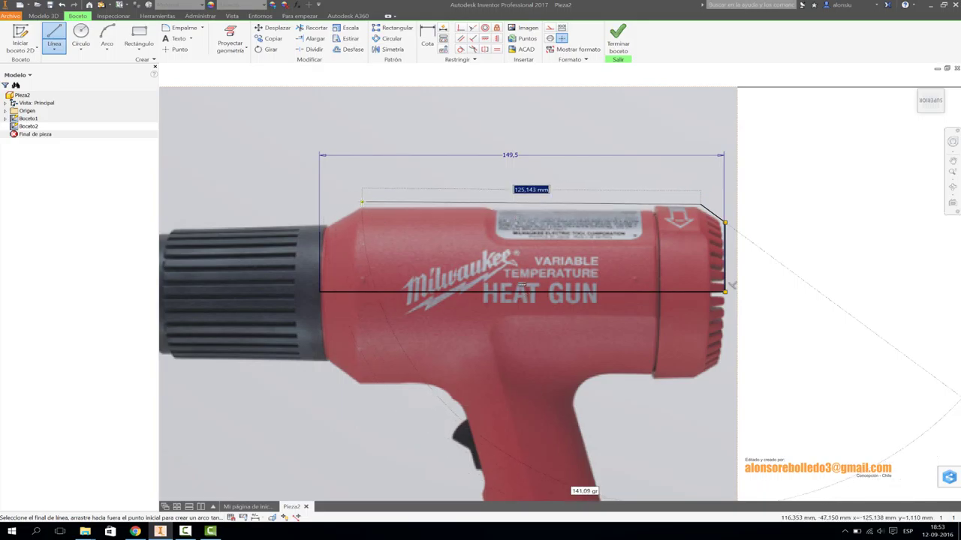
left_click(363, 204)
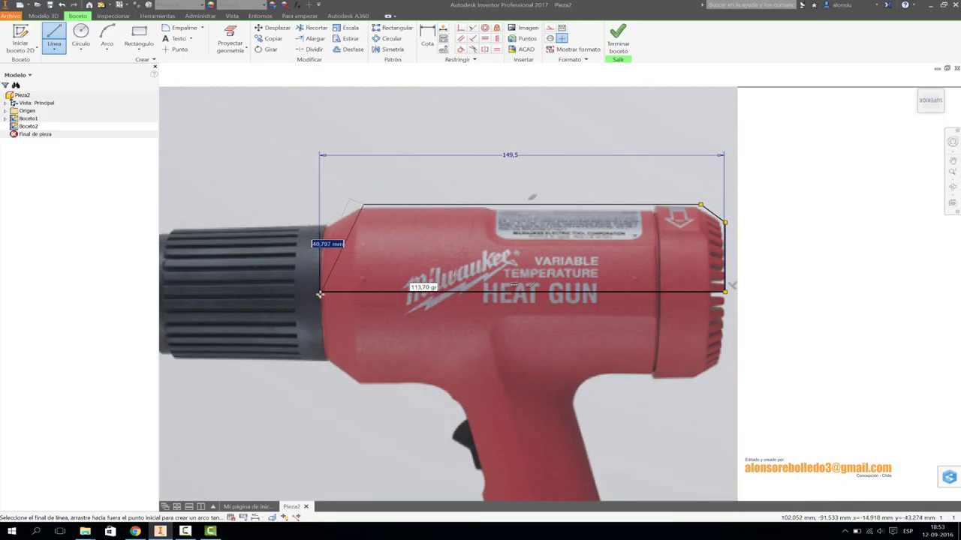
left_click(319, 233)
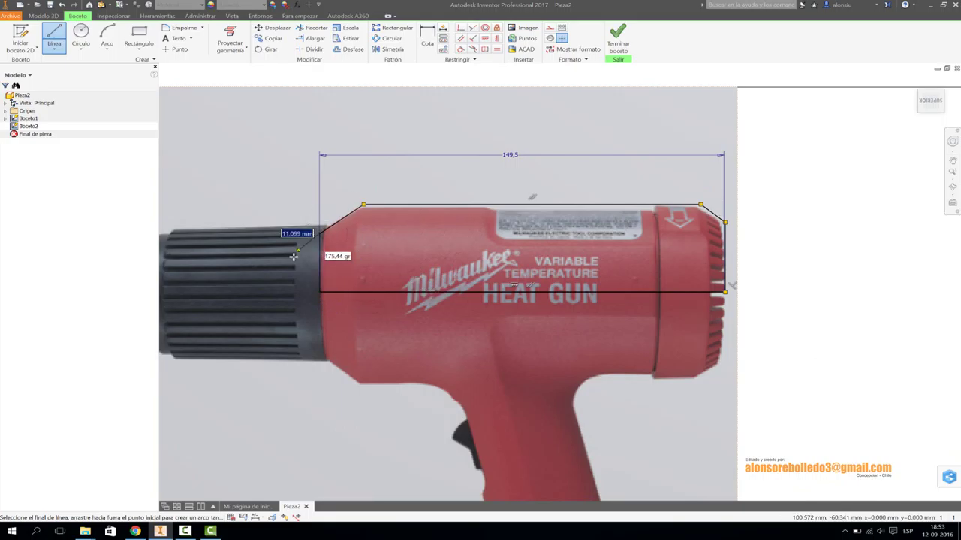
left_click(319, 292)
right_click(319, 293)
left_click(360, 296)
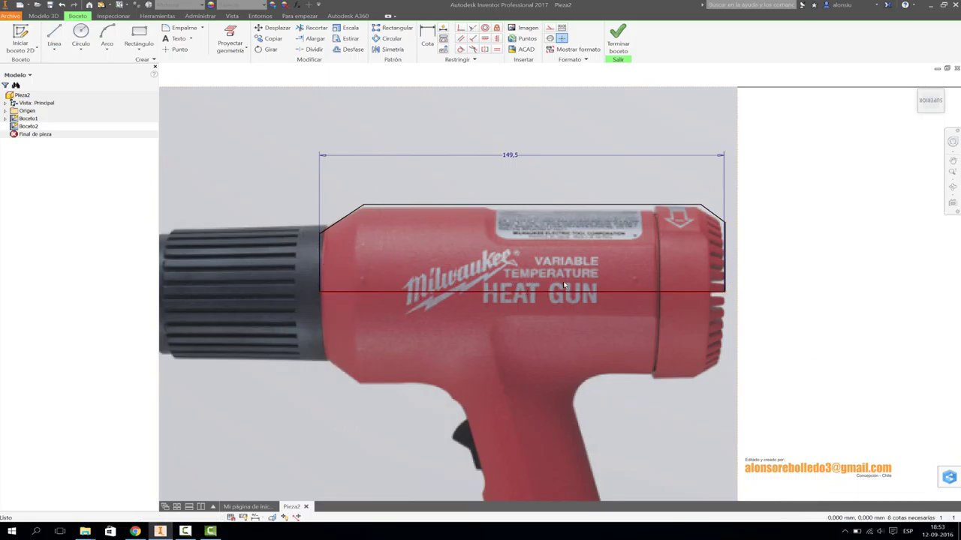
left_click(618, 36)
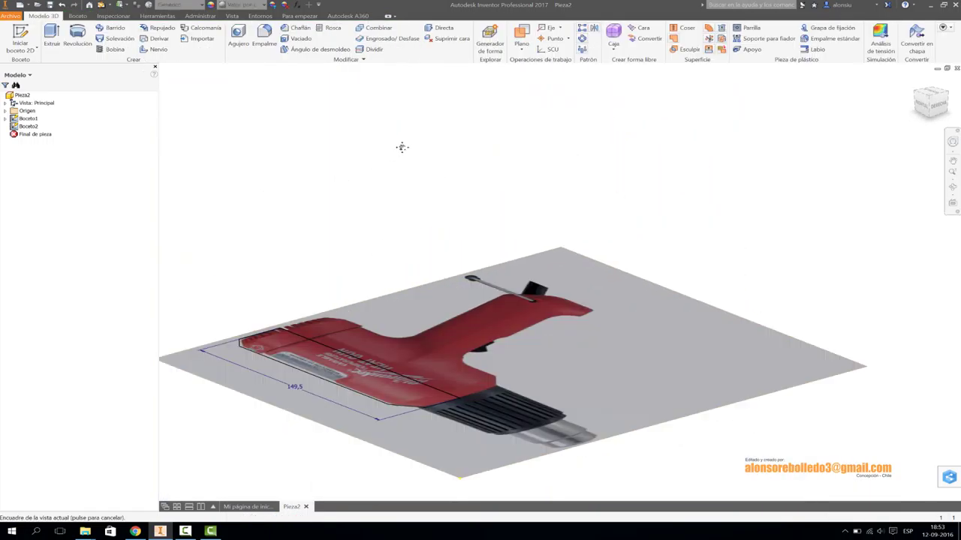
- Hide the reference image sketch Boceto1 and revolve the traced profile a full turn about its long centreline edge
right_click(28, 119)
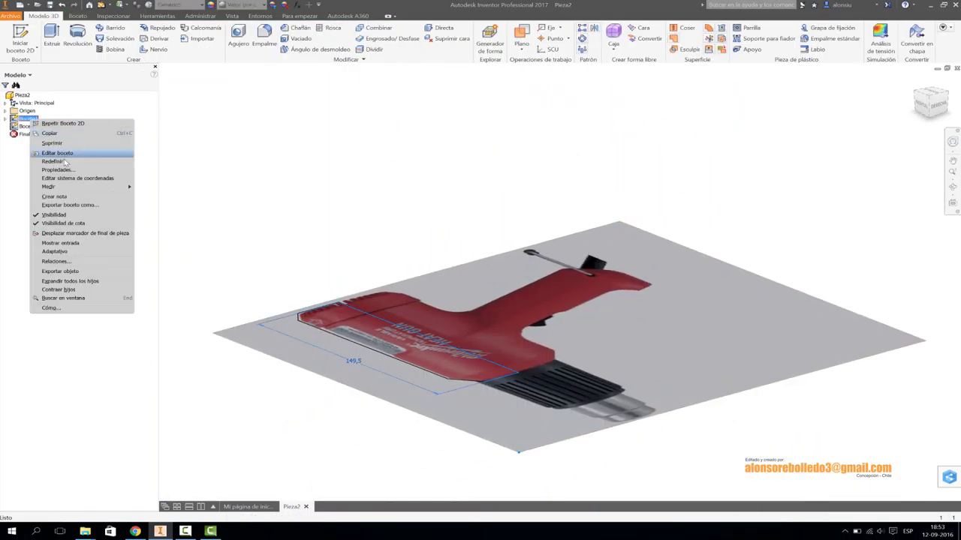
left_click(63, 215)
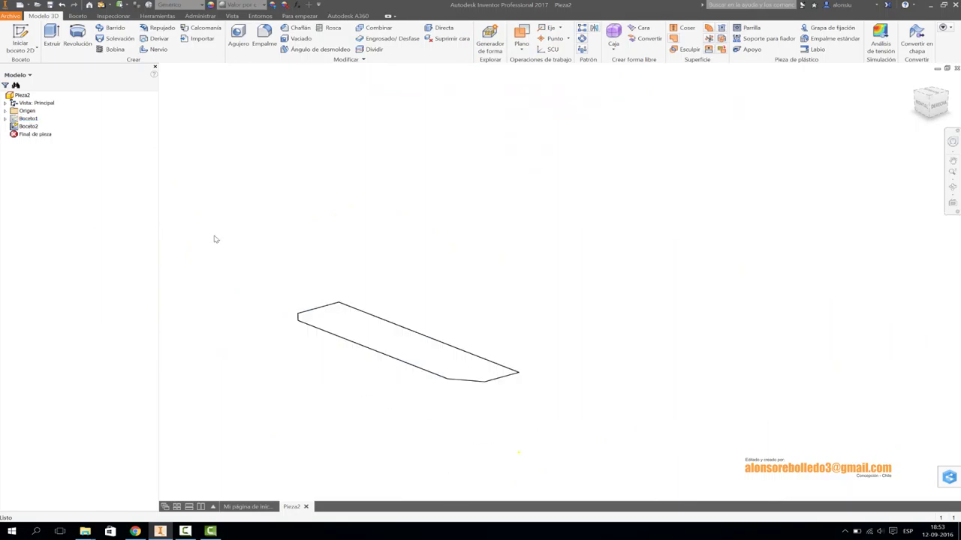
left_click(77, 34)
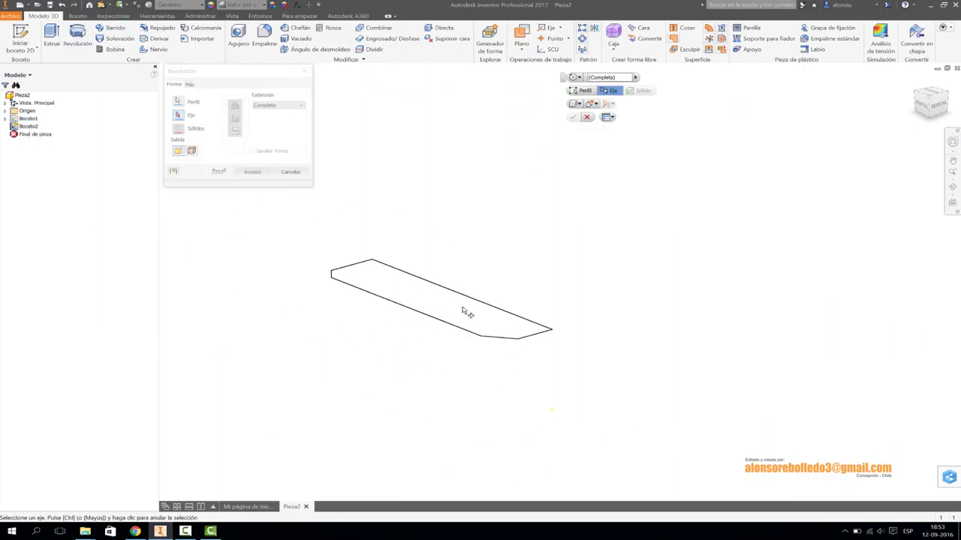
left_click(469, 298)
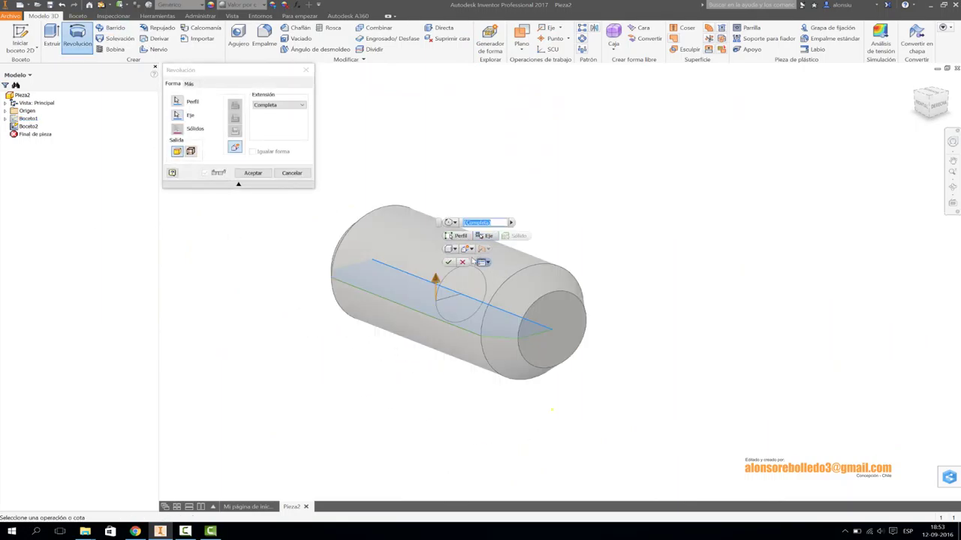
left_click(449, 262)
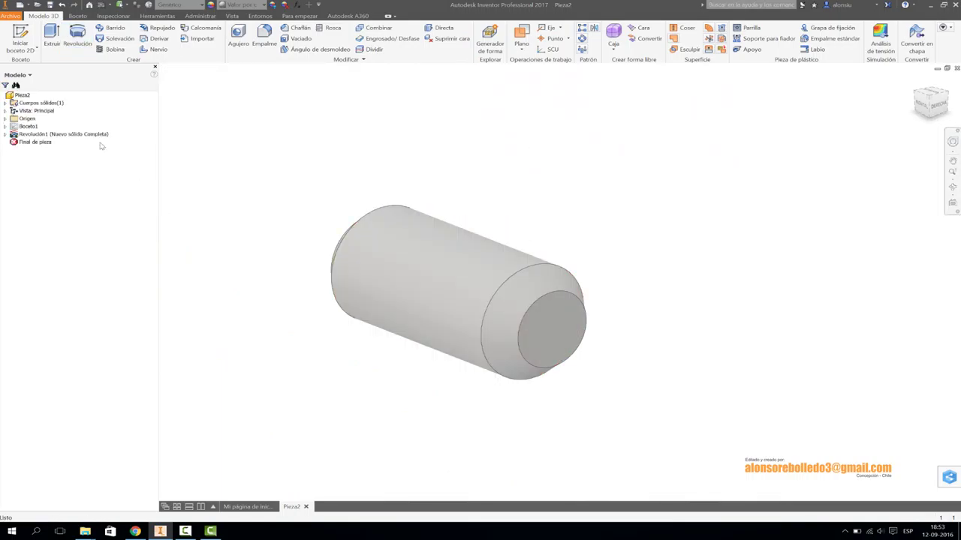
- Make the reference image sketch Boceto1 and the XY origin plane visible
right_click(34, 128)
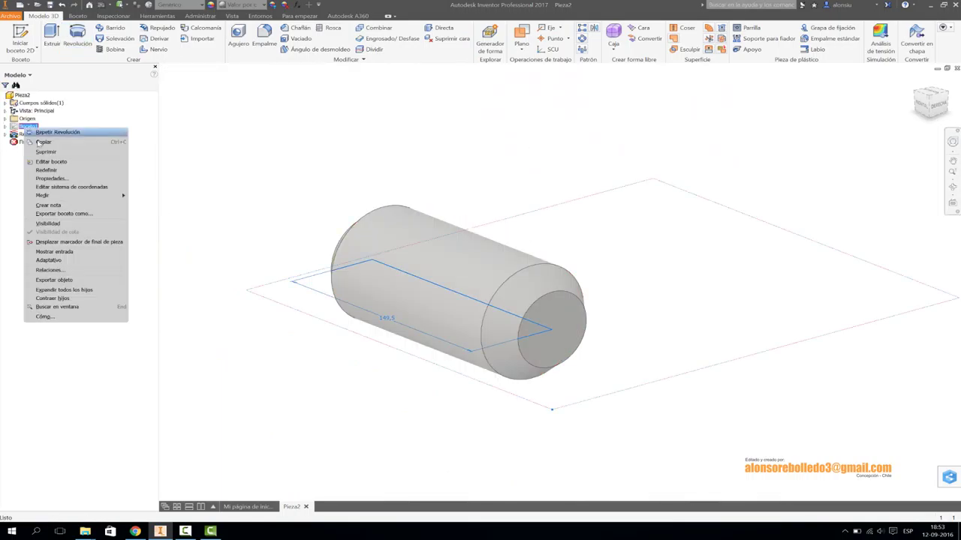
left_click(64, 224)
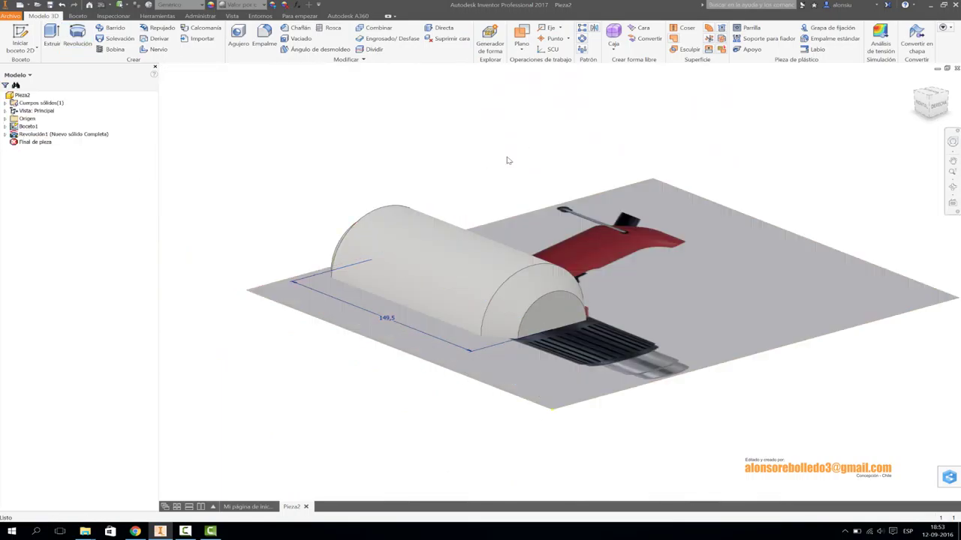
left_click(951, 188)
left_click_drag(665, 204, 635, 279)
right_click(635, 241)
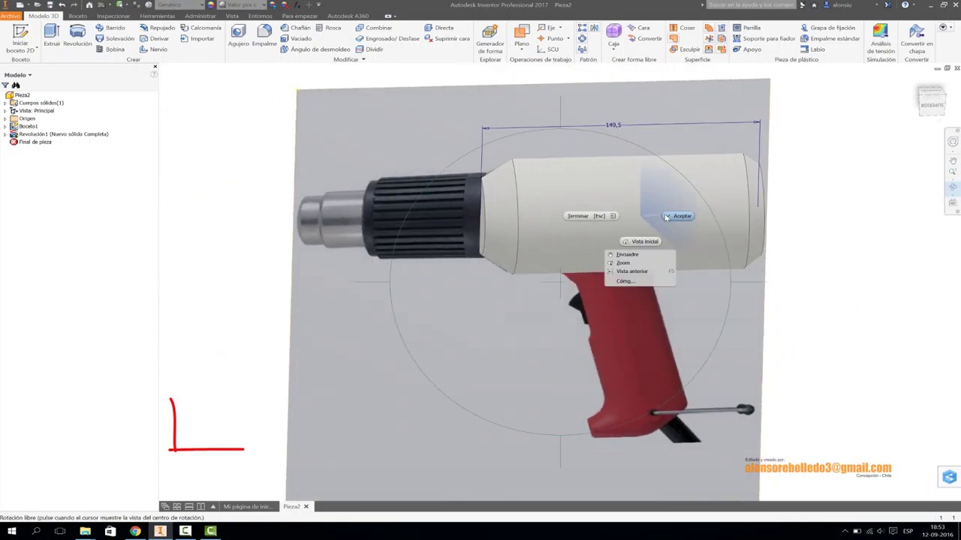
left_click(623, 254)
left_click(6, 119)
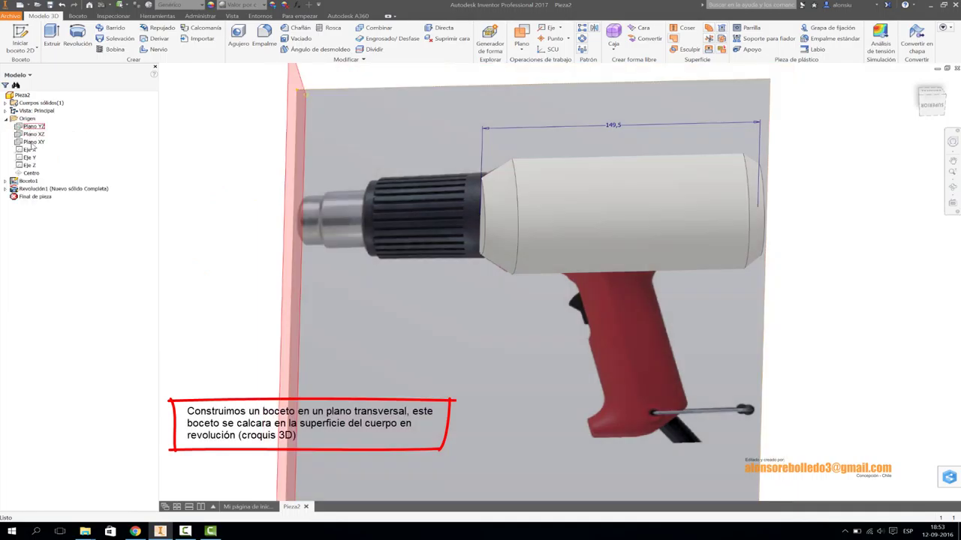
right_click(33, 145)
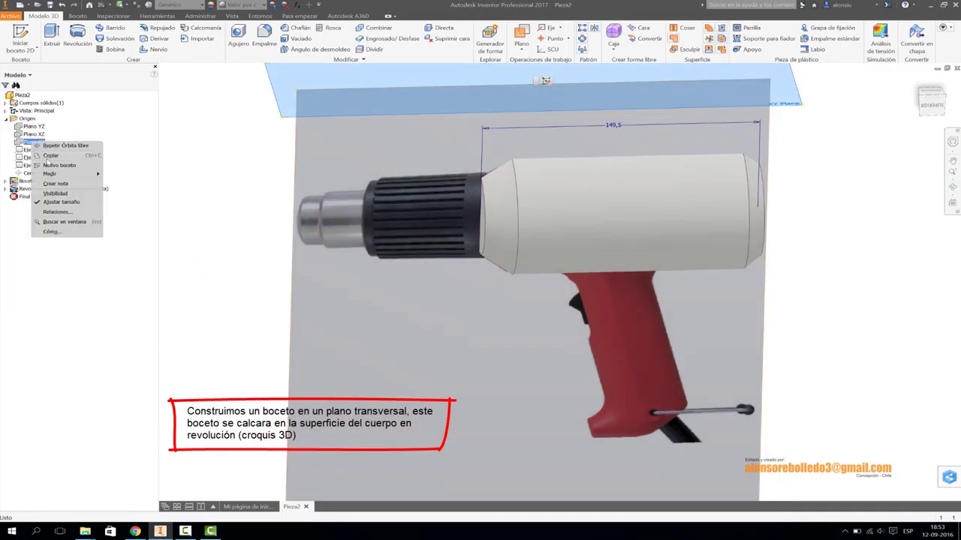
left_click(47, 184)
left_click_drag(237, 196, 236, 214)
- Start a 2D sketch on the XY plane and draw a two-point center rectangle on the body's axis, extending past both sides of the cylinder
left_click(18, 34)
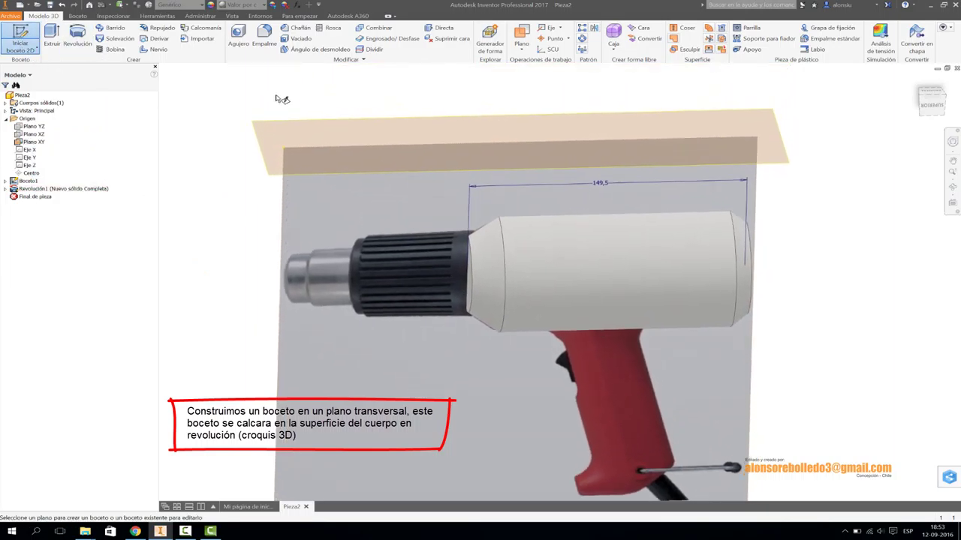
left_click(284, 122)
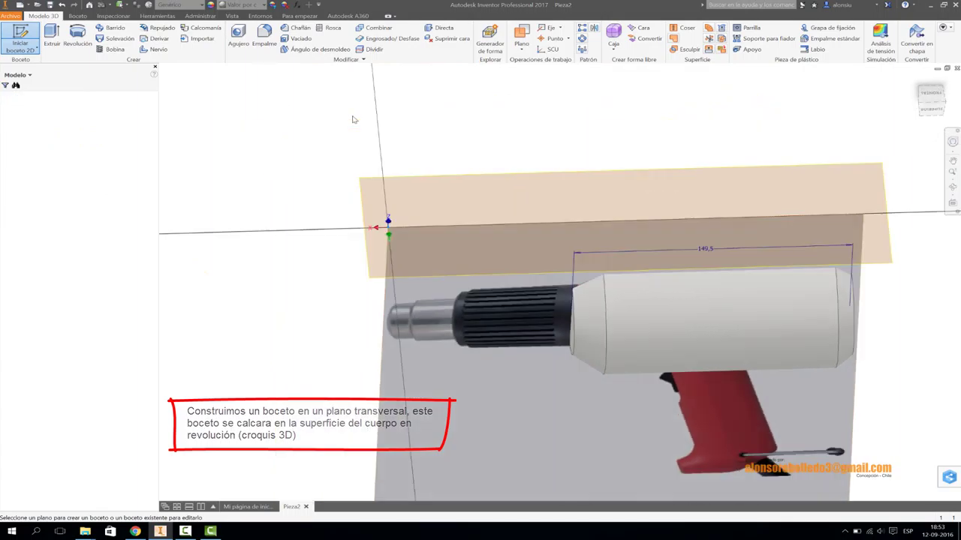
scroll(615, 136, "down", 3)
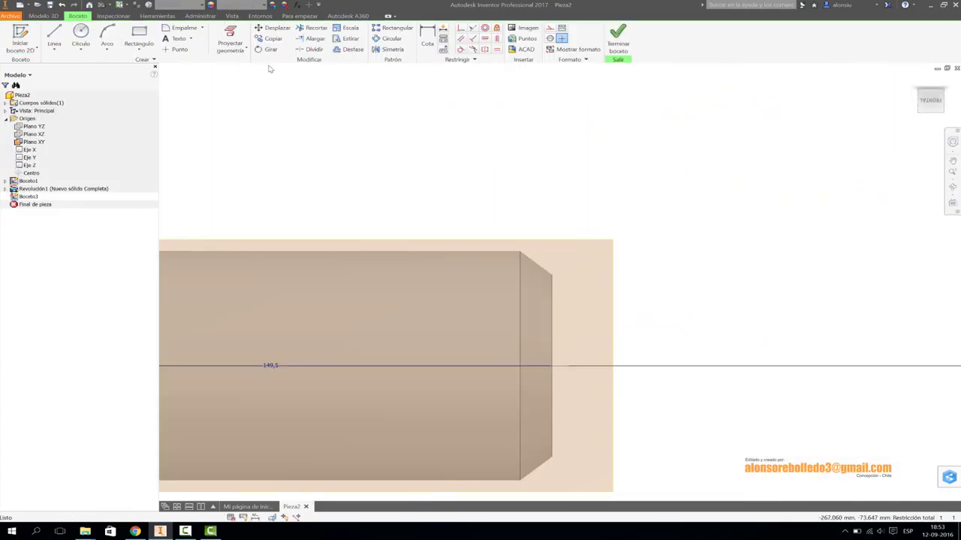
left_click(139, 45)
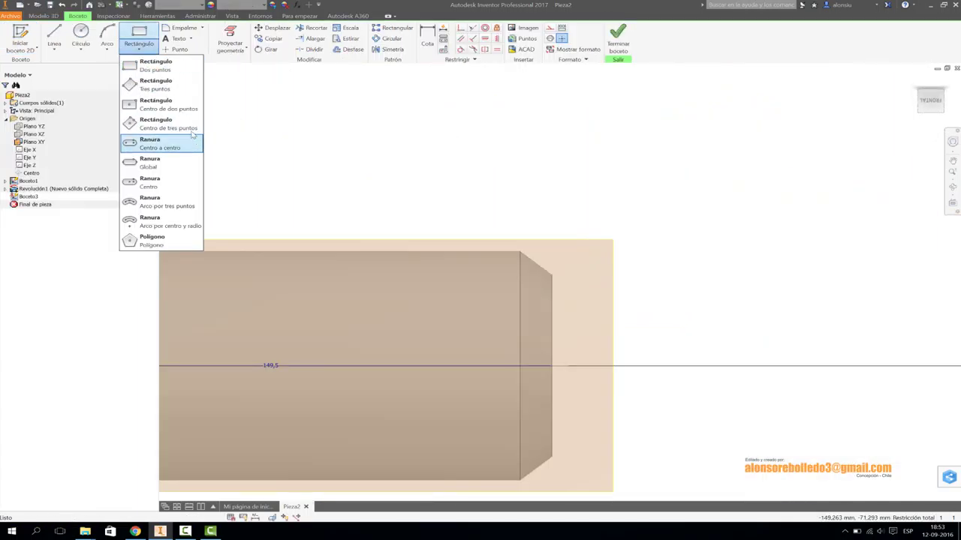
left_click(170, 109)
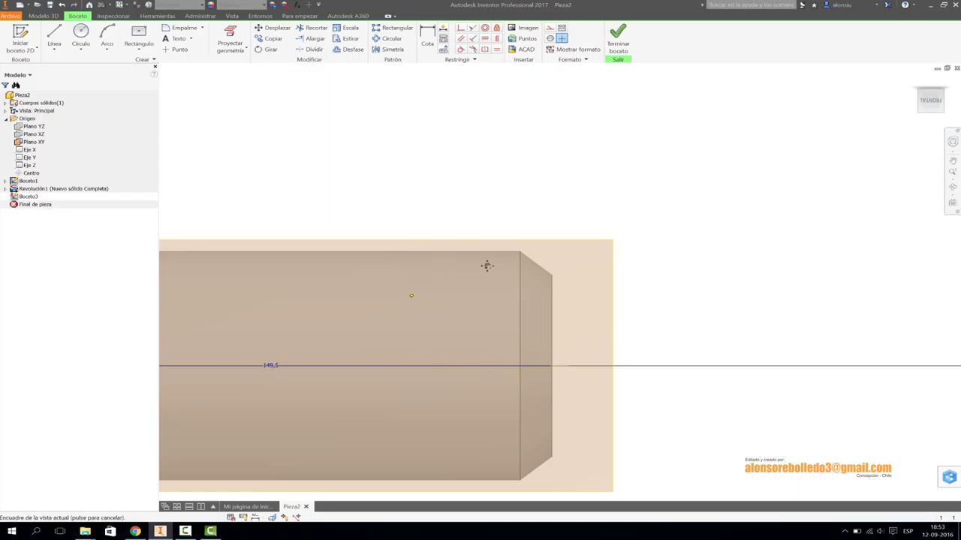
scroll(487, 263, "up", 2)
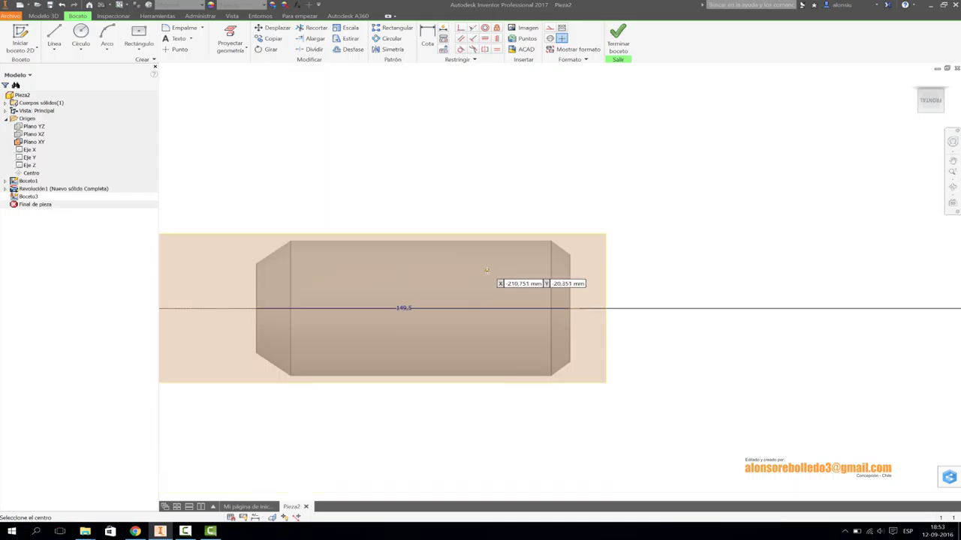
left_click(475, 308)
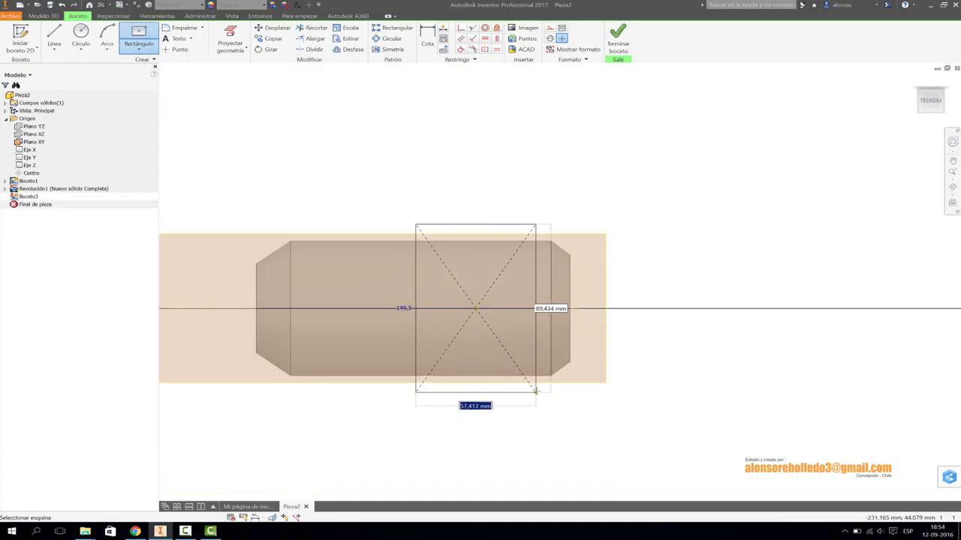
left_click(538, 390)
- Fillet the rectangle's four corners with a 10 mm radius and finish the sketch
left_click(184, 28)
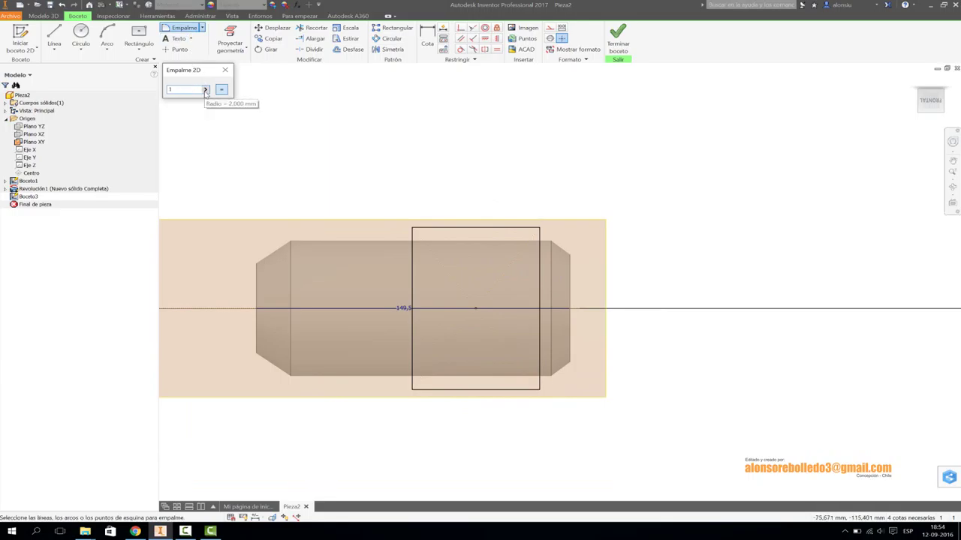
left_click(430, 233)
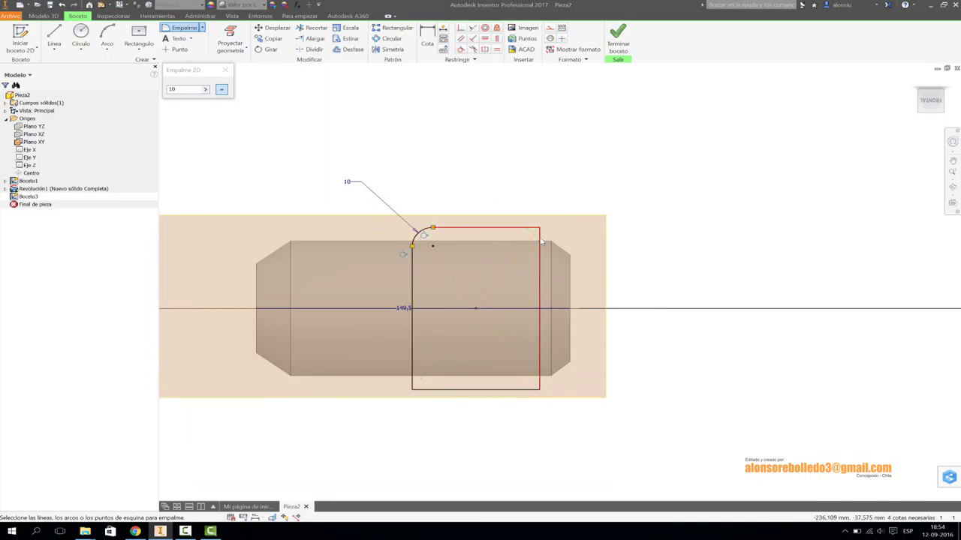
left_click(541, 241)
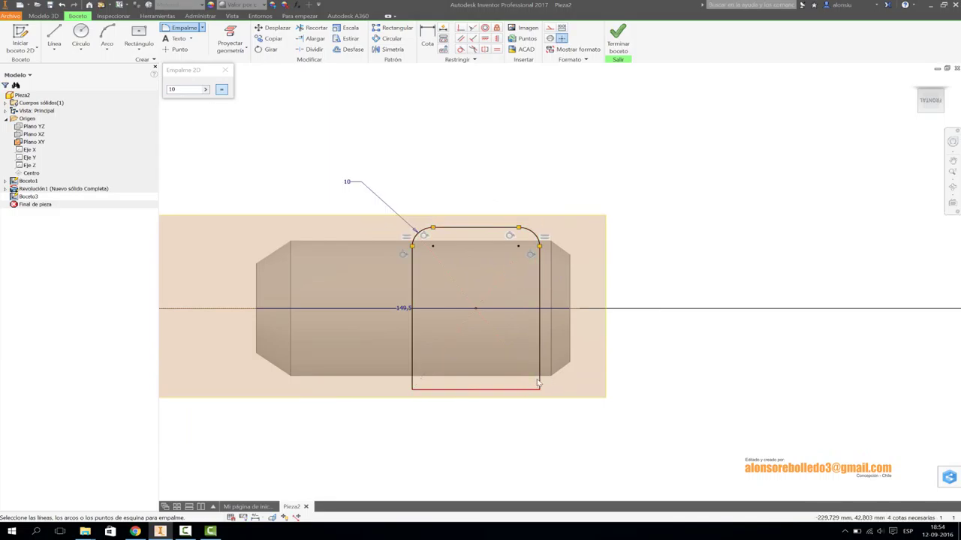
left_click(541, 382)
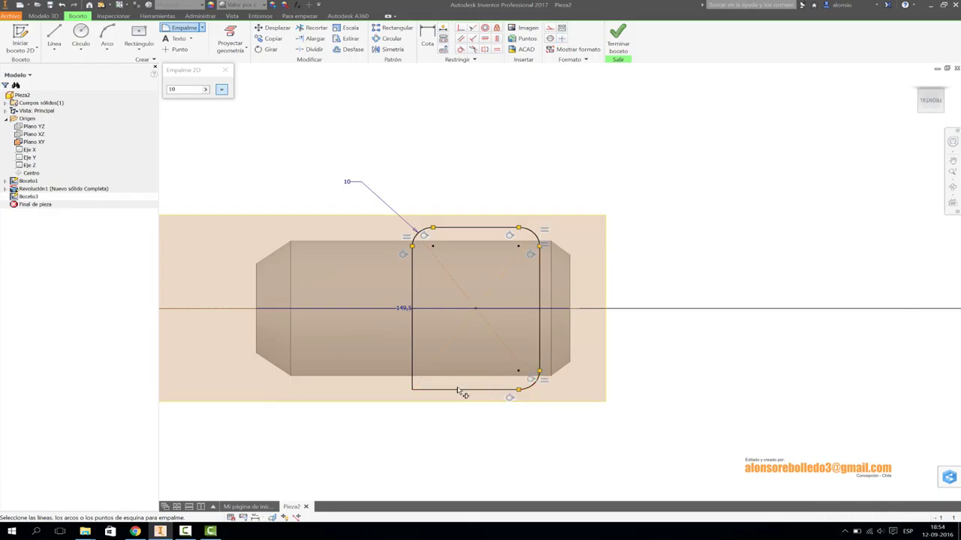
left_click(415, 383)
left_click(615, 43)
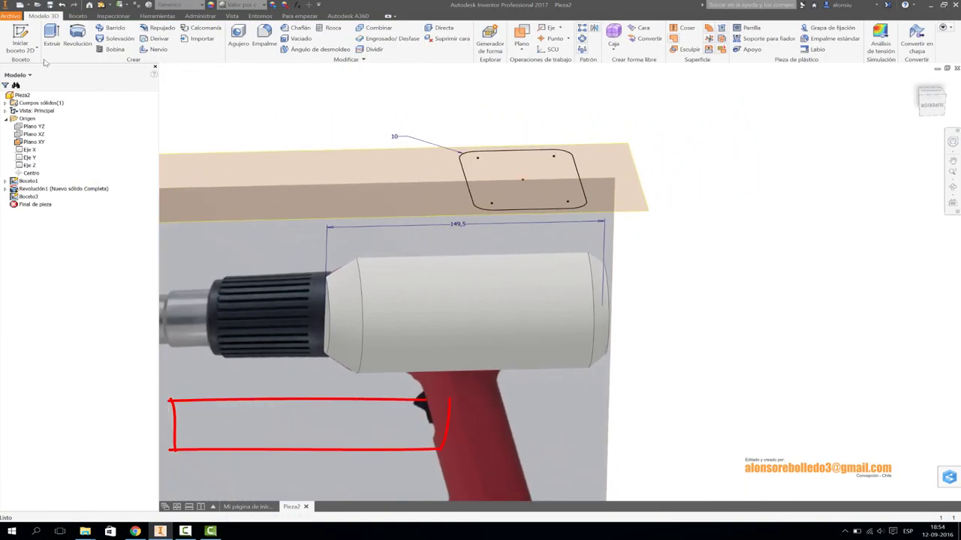
- Start a 3D sketch and set up Project to Surface with the body's cylindrical face and the wrap-to-surface output
left_click(36, 49)
left_click(38, 86)
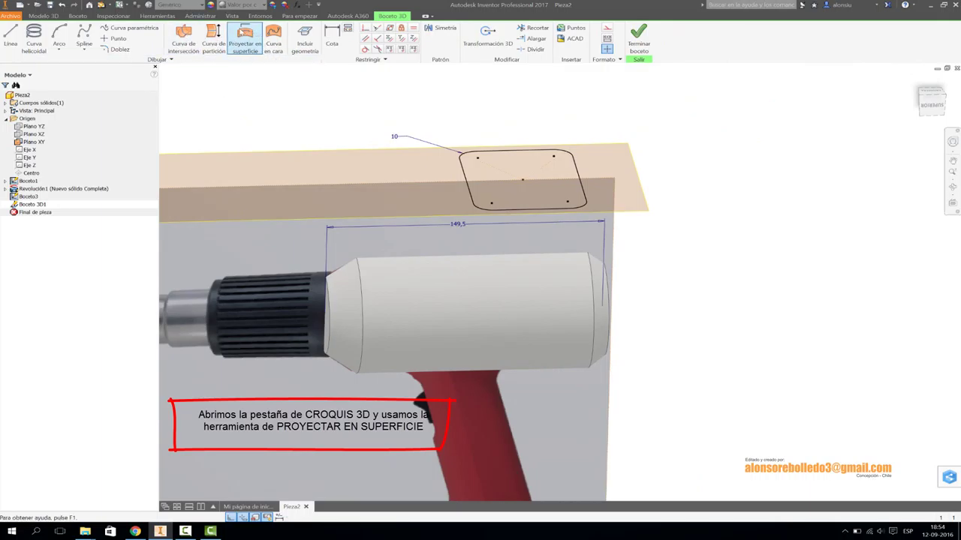
left_click(245, 39)
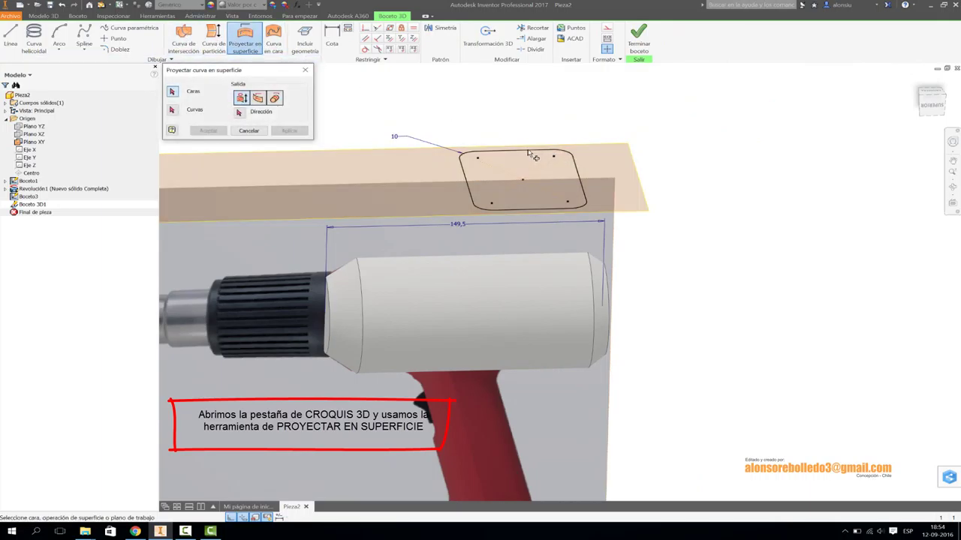
left_click(510, 276)
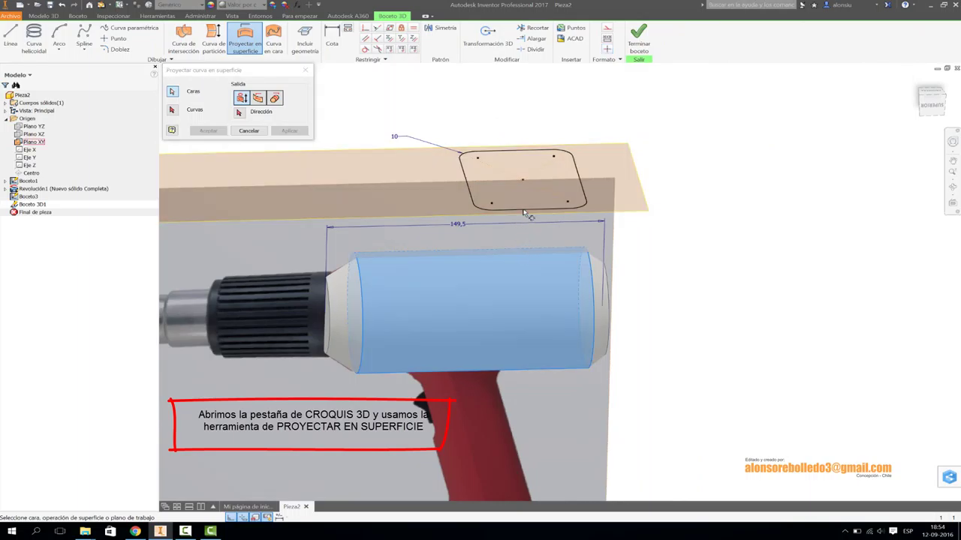
left_click(275, 98)
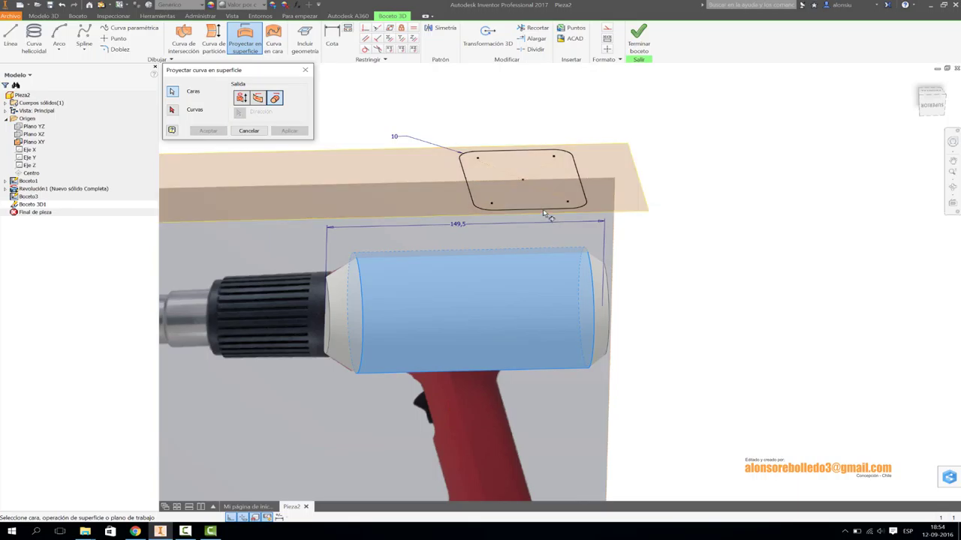
- Select all lines and corner arcs of the rounded rectangle, project them onto the cylinder and finish the 3D sketch
scroll(492, 151, "up", 3)
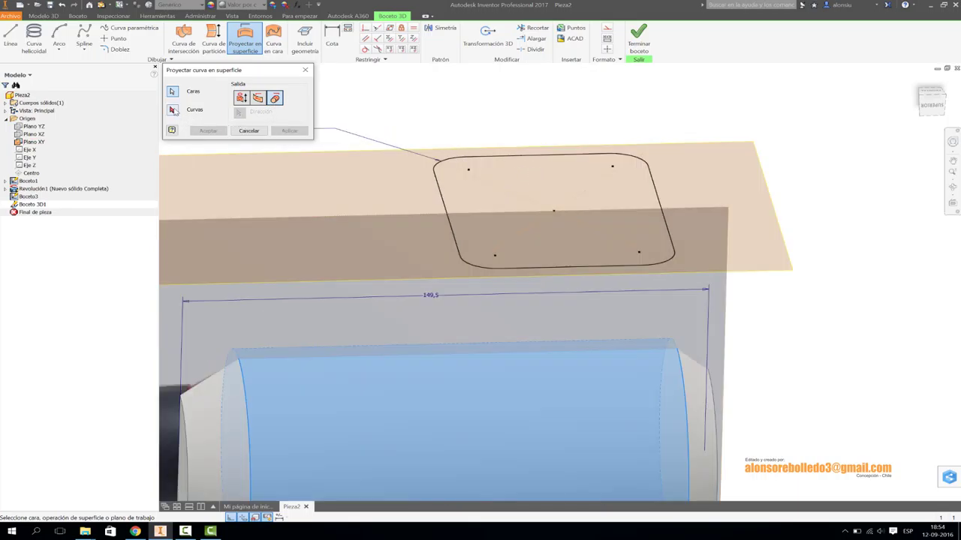
left_click(172, 110)
left_click(555, 158)
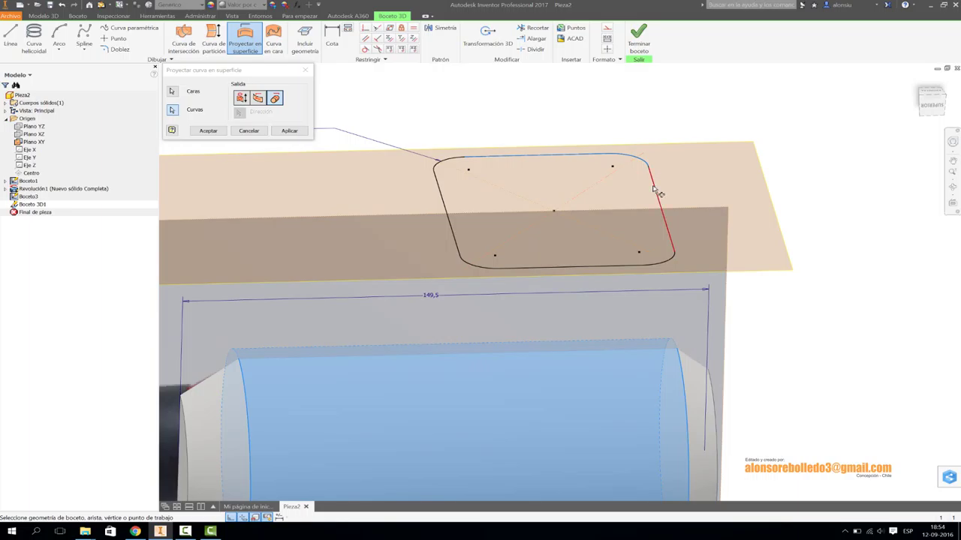
scroll(668, 256, "up", 3)
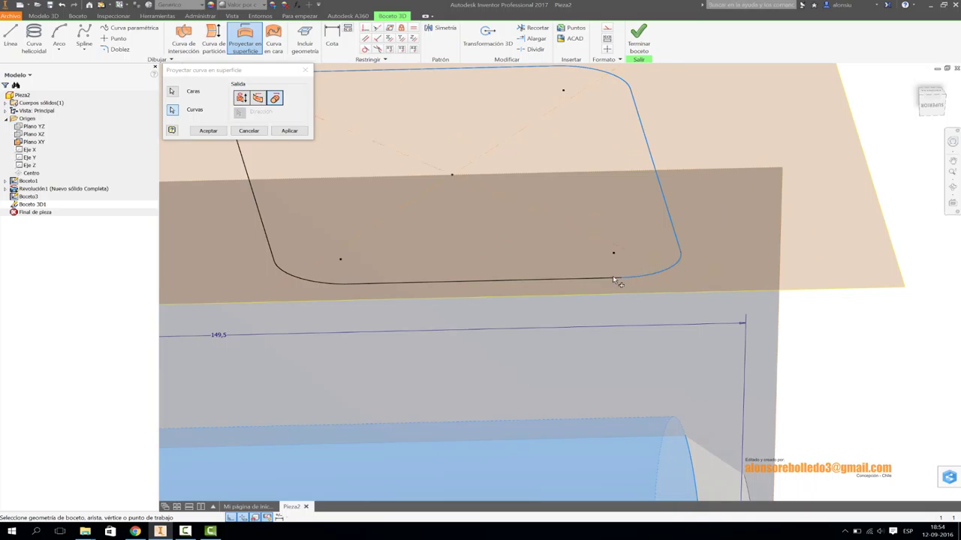
left_click(323, 283)
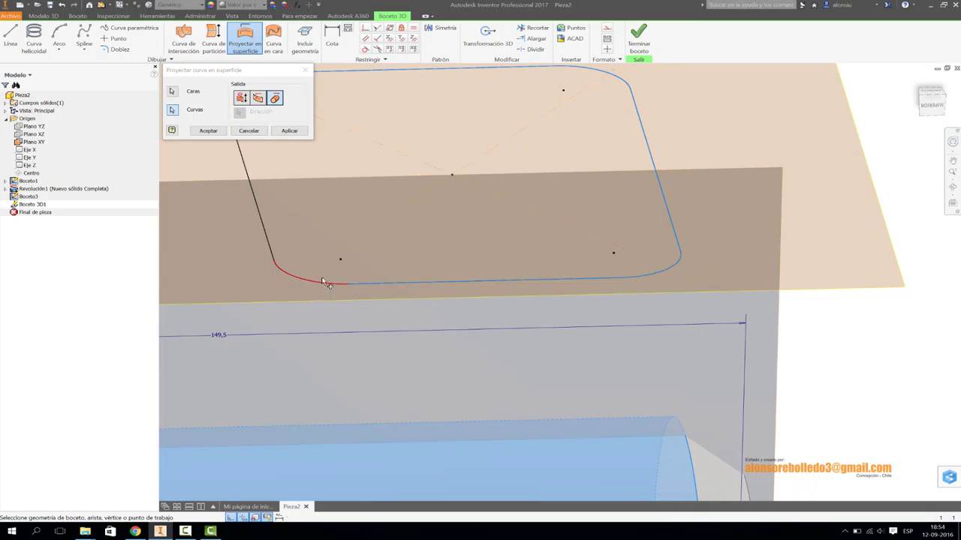
left_click(264, 233)
middle_click_drag(285, 89, 501, 225)
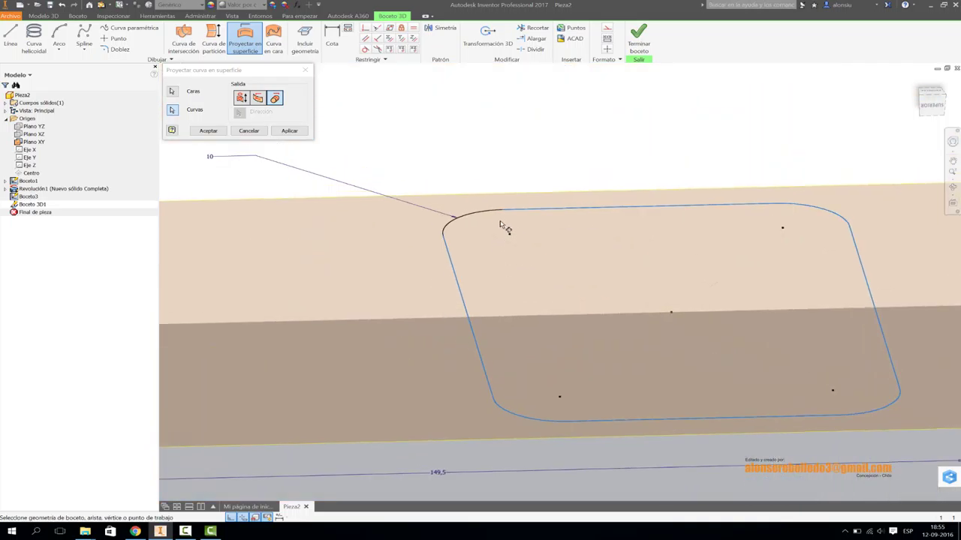
scroll(350, 252, "down", 3)
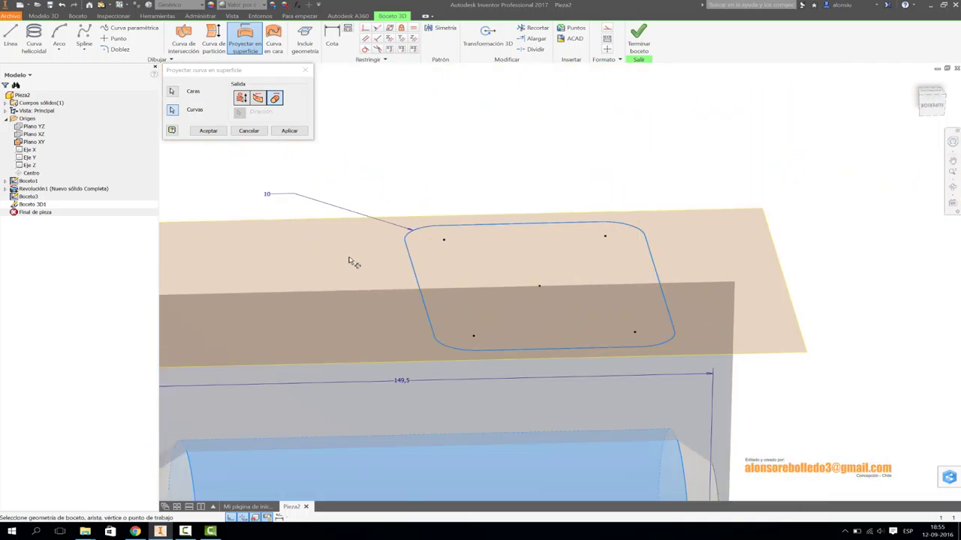
mouse_move(354, 262)
middle_mouse_down()
mouse_move(357, 215)
mouse_move(370, 204)
middle_mouse_up()
left_click(290, 132)
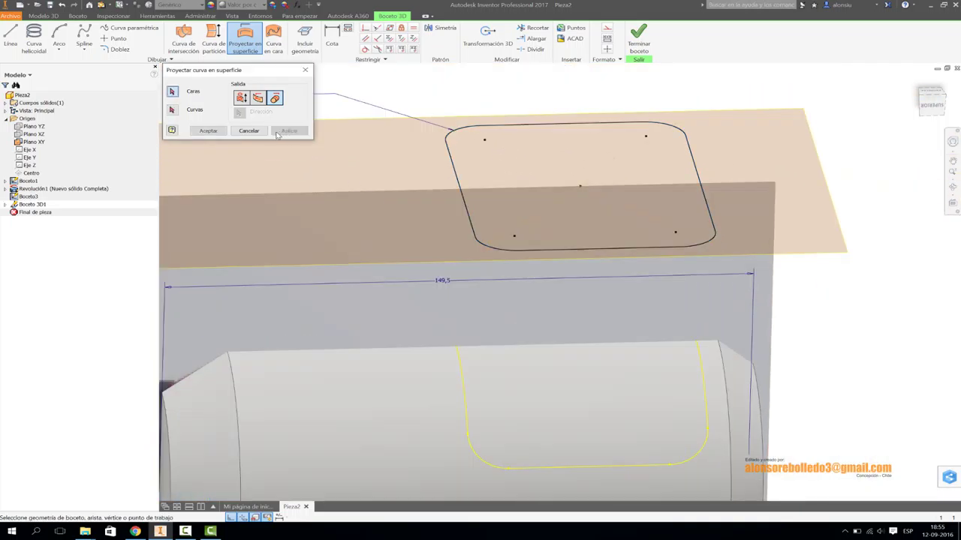
left_click(248, 131)
scroll(497, 244, "down", 3)
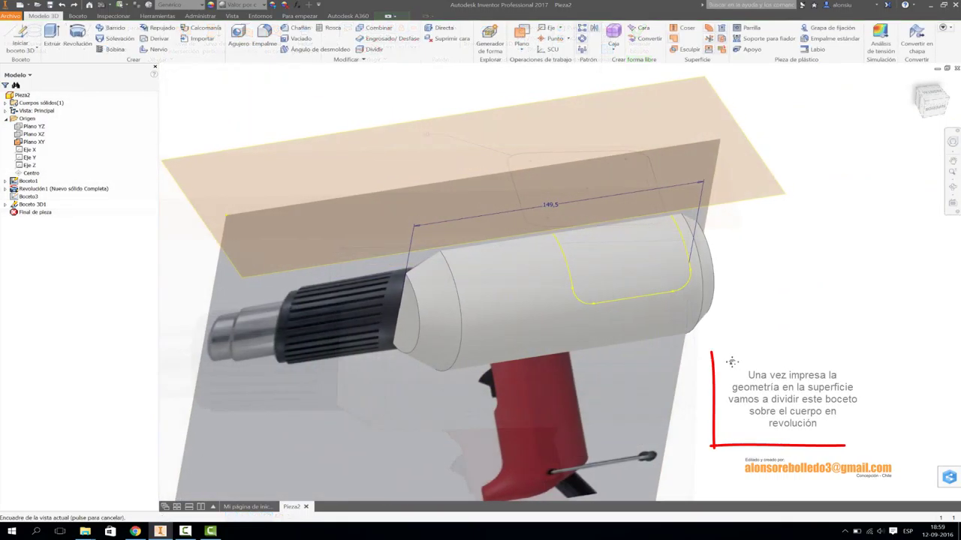
- Split the cylindrical face of the housing using the projected rounded rectangle outline as the split tool
middle_click_drag(731, 362, 675, 360)
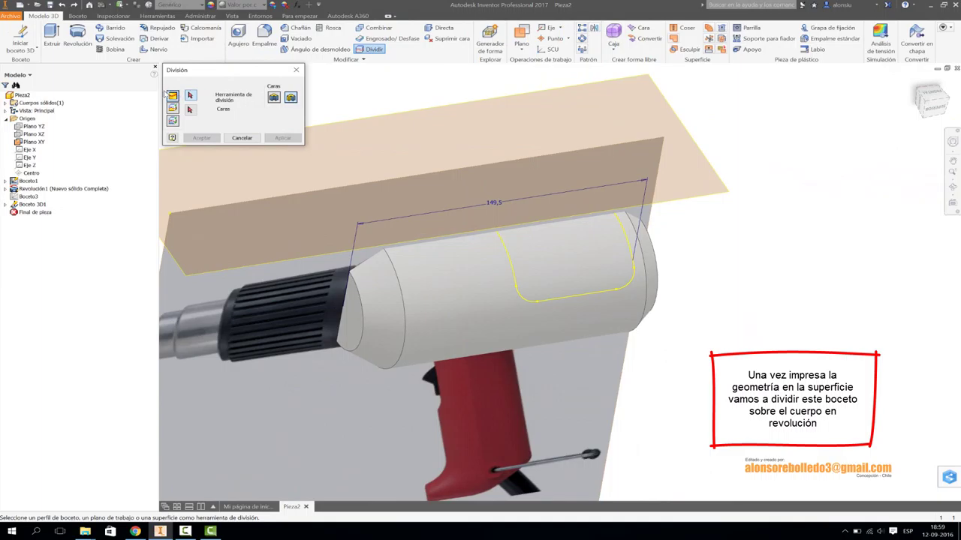
left_click(523, 304)
left_click(461, 315)
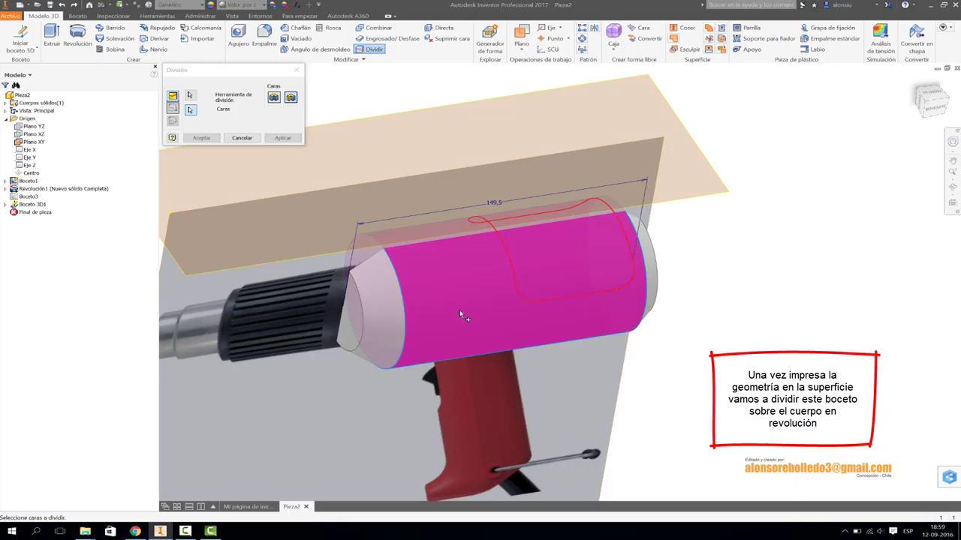
left_click(269, 139)
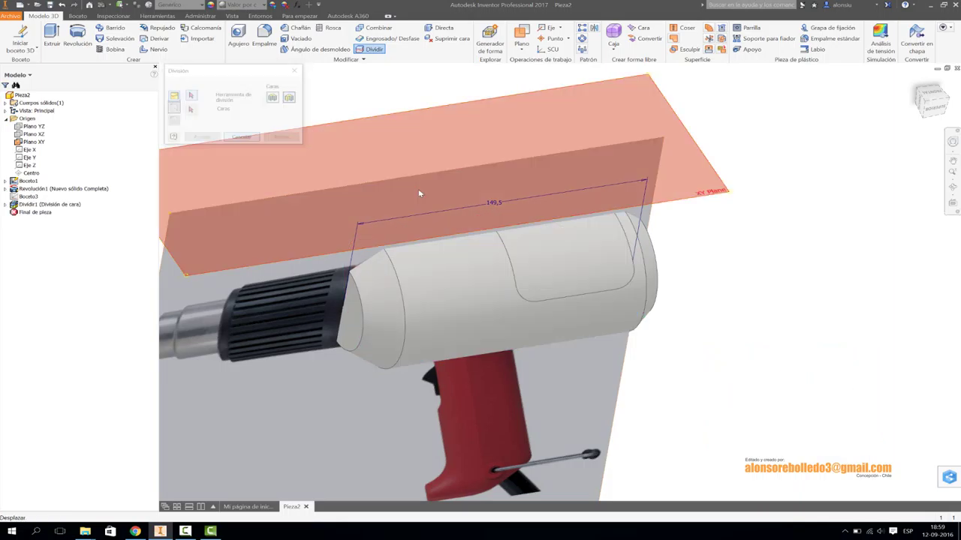
key("Escape")
- Cut a 5 mm deep recess into the body by applying Thicken/Offset inward to the split rounded rectangle face
middle_click_drag(819, 255, 830, 240)
left_click(952, 188)
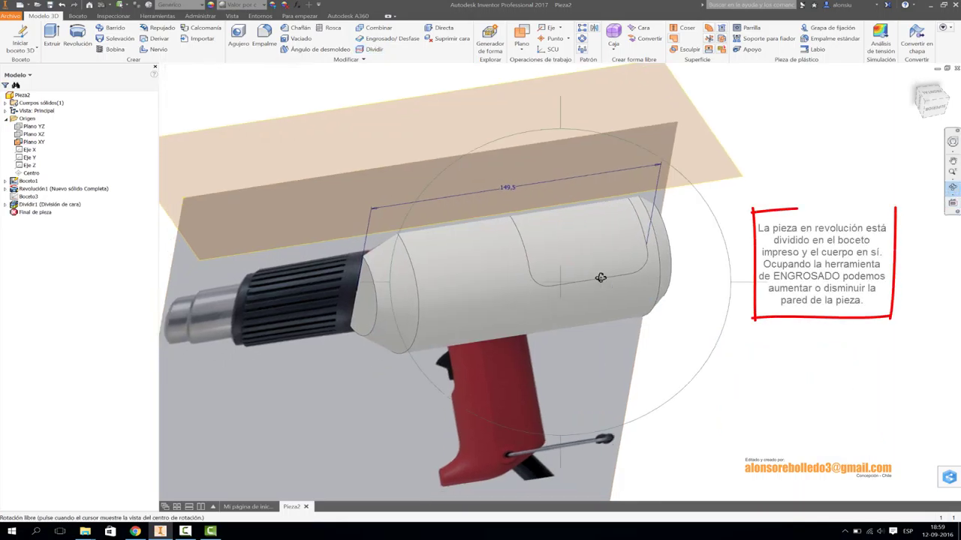
left_click_drag(525, 293, 563, 264)
right_click(563, 265)
left_click(593, 263)
left_click(765, 199)
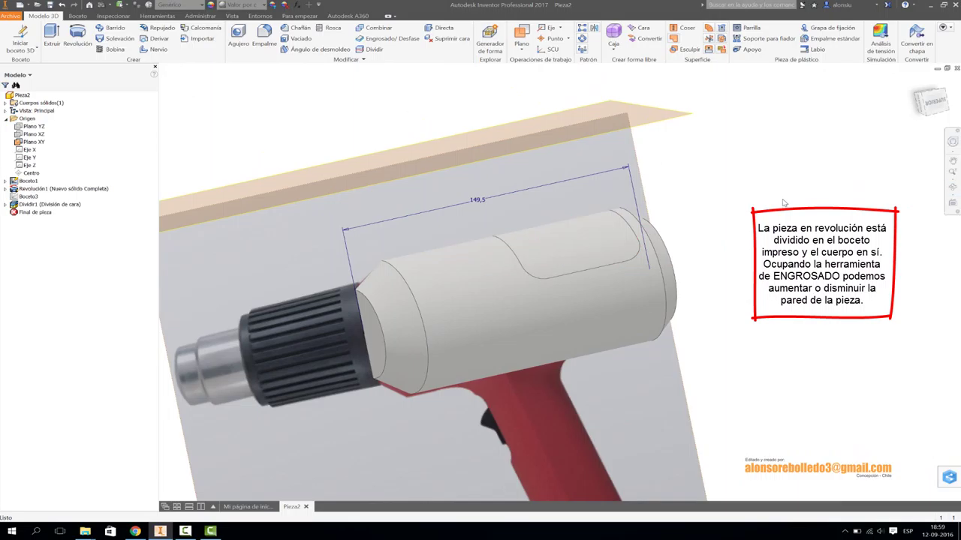
left_click(388, 38)
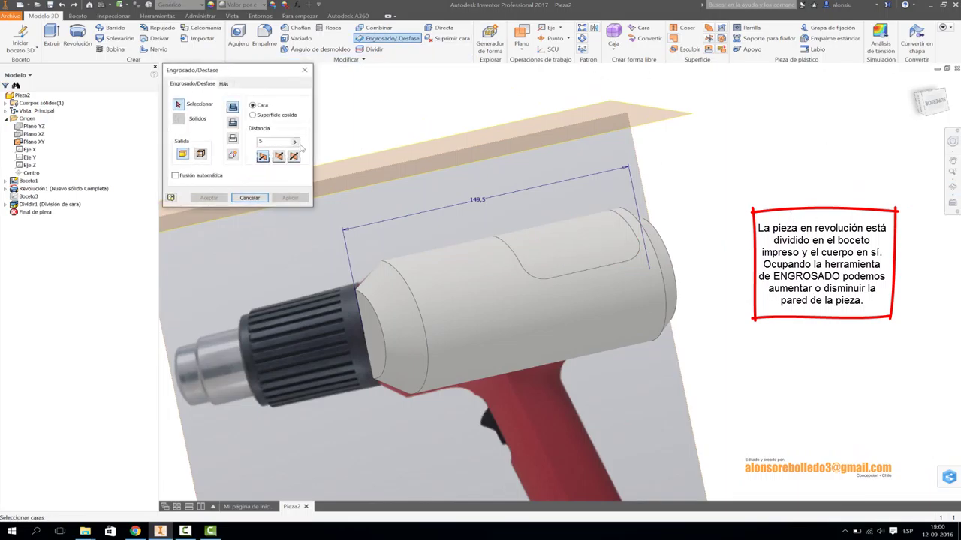
left_click(562, 255)
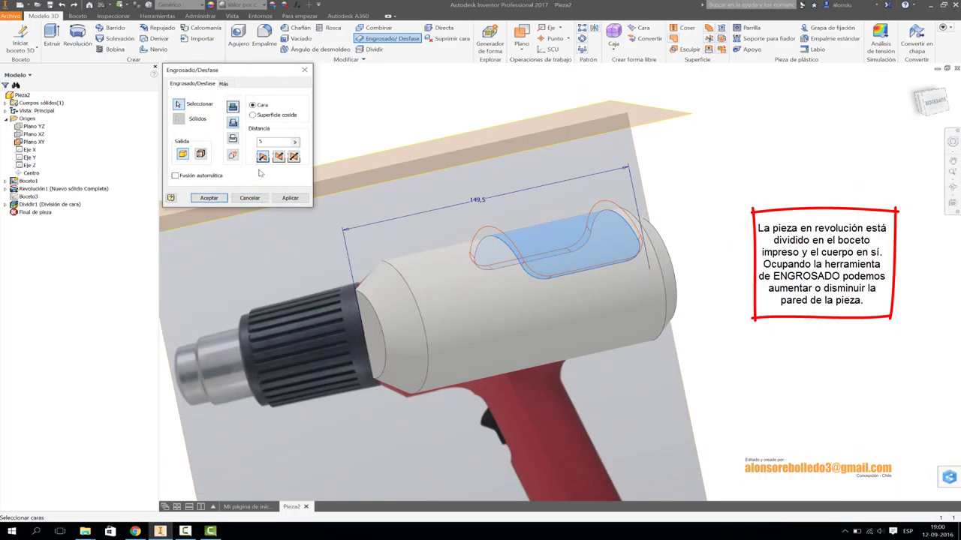
left_click(280, 157)
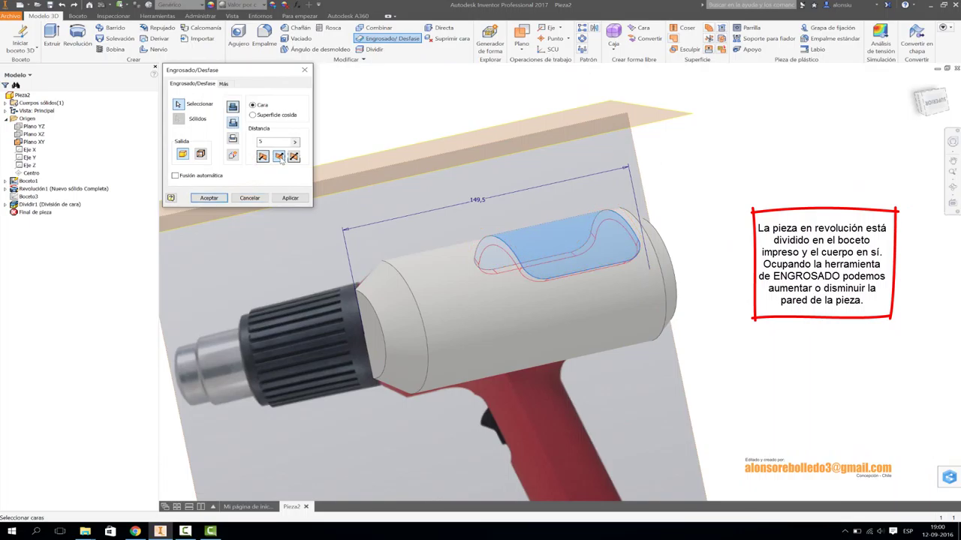
left_click(289, 198)
key("Escape")
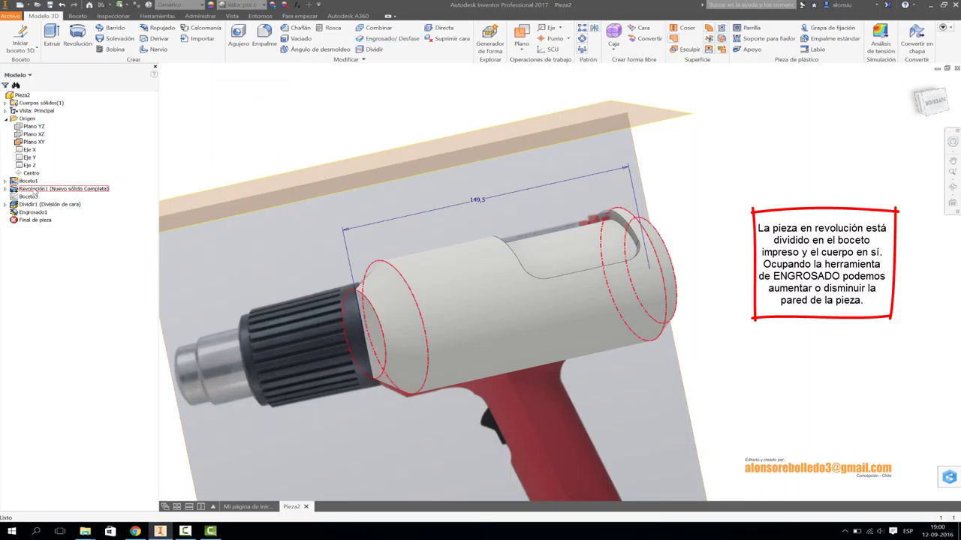
- Hide the reference image sketch Boceto1
left_click(28, 181)
right_click(29, 182)
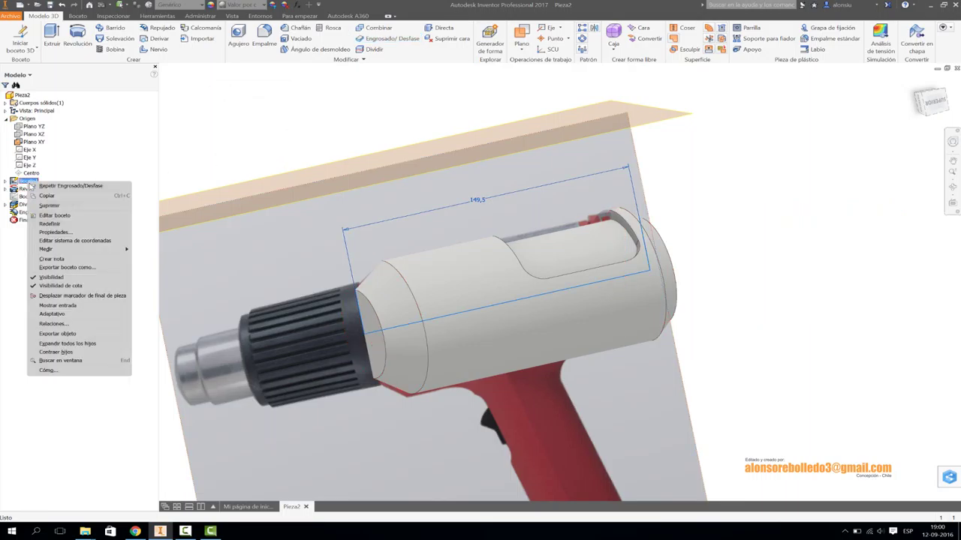
left_click(72, 280)
- Fillet the inner edge loop around the floor of the recess with a 2 mm radius
scroll(680, 204, "up", 3)
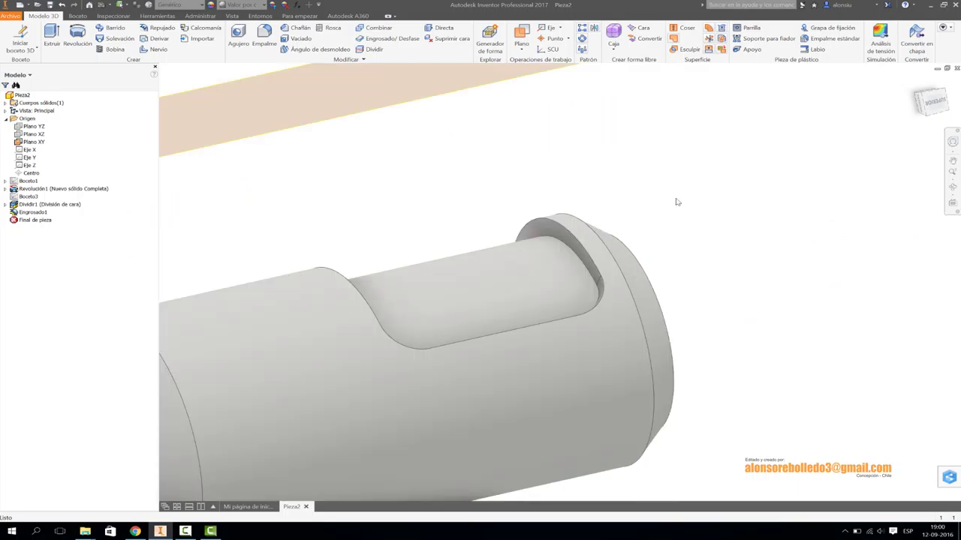
left_click(264, 37)
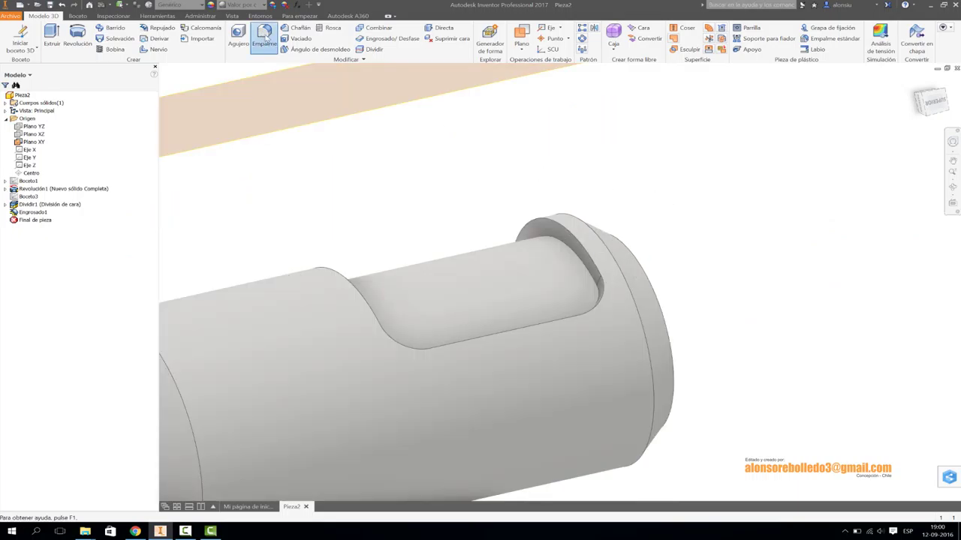
left_click(534, 240)
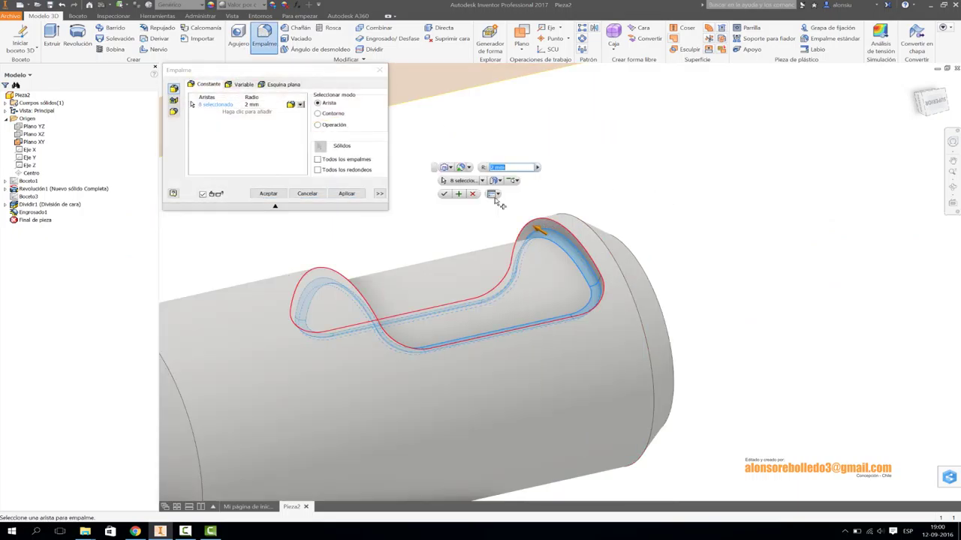
left_click(445, 194)
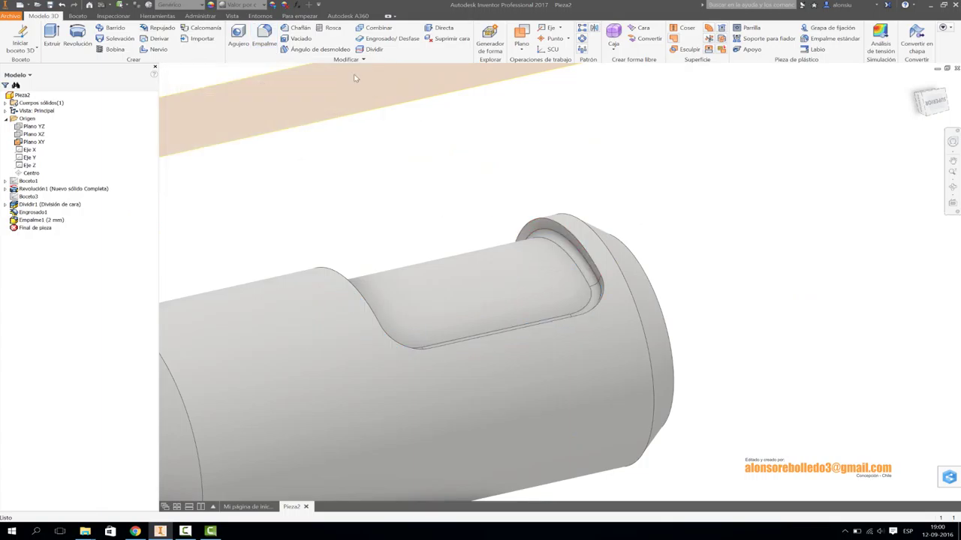
- Fillet the outer rim edge loop of the recess with a 2 mm radius
left_click(264, 37)
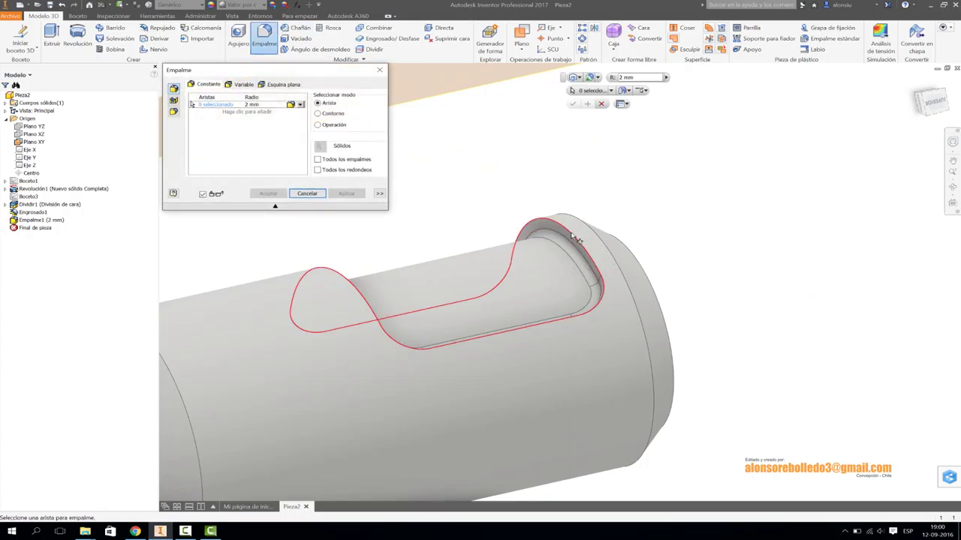
left_click(577, 239)
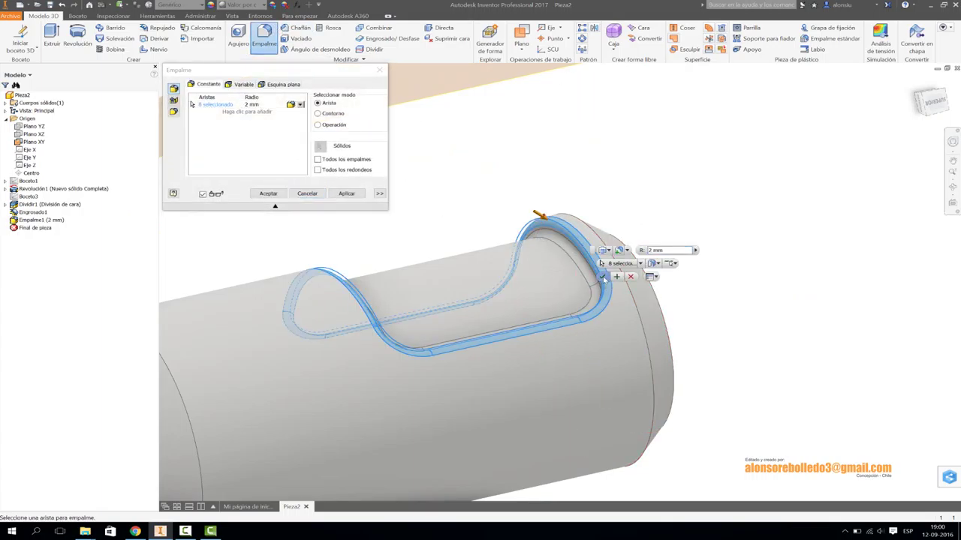
left_click(602, 277)
- Change the part's appearance to Verde oscuro
key("F6")
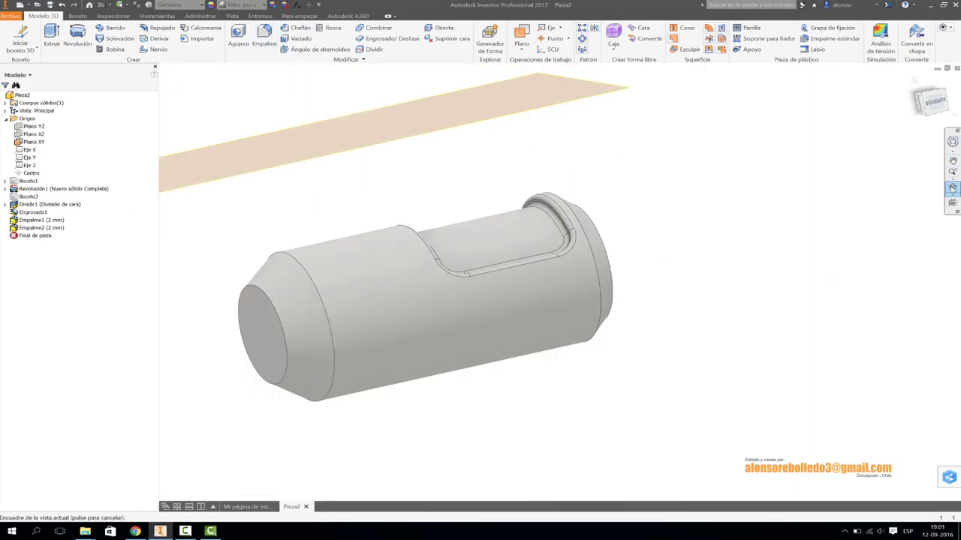
left_click(952, 189)
left_click_drag(558, 198, 508, 173)
right_click(510, 174)
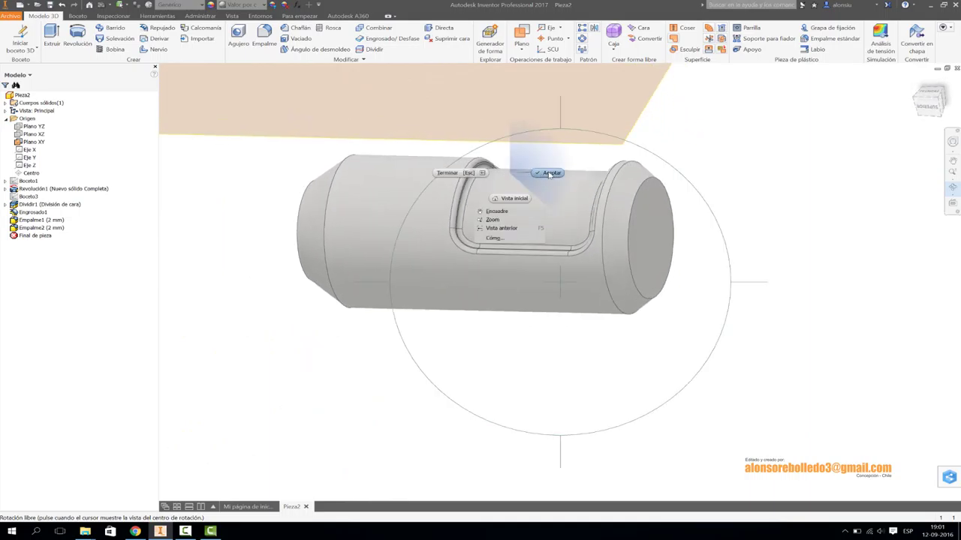
left_click(550, 173)
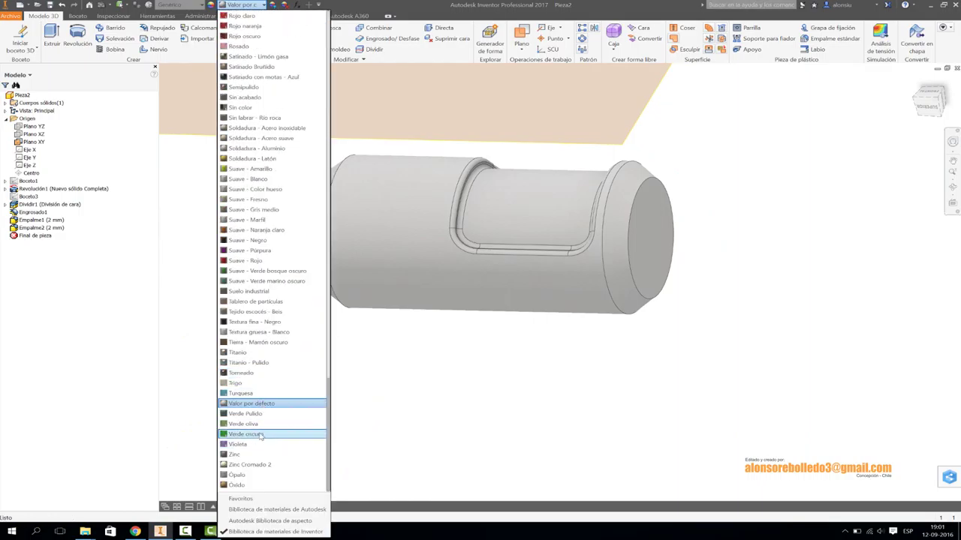
left_click(259, 435)
scroll(225, 270, "up", 1)
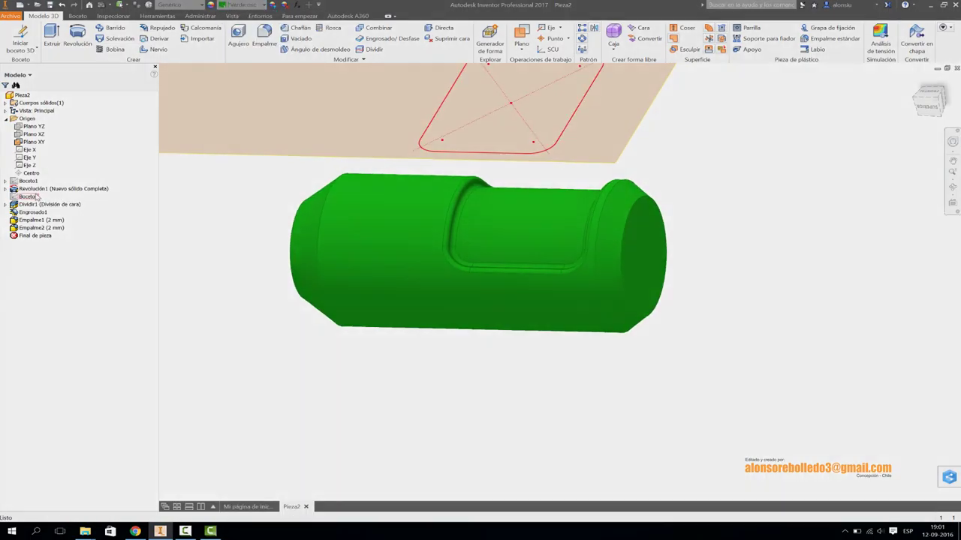